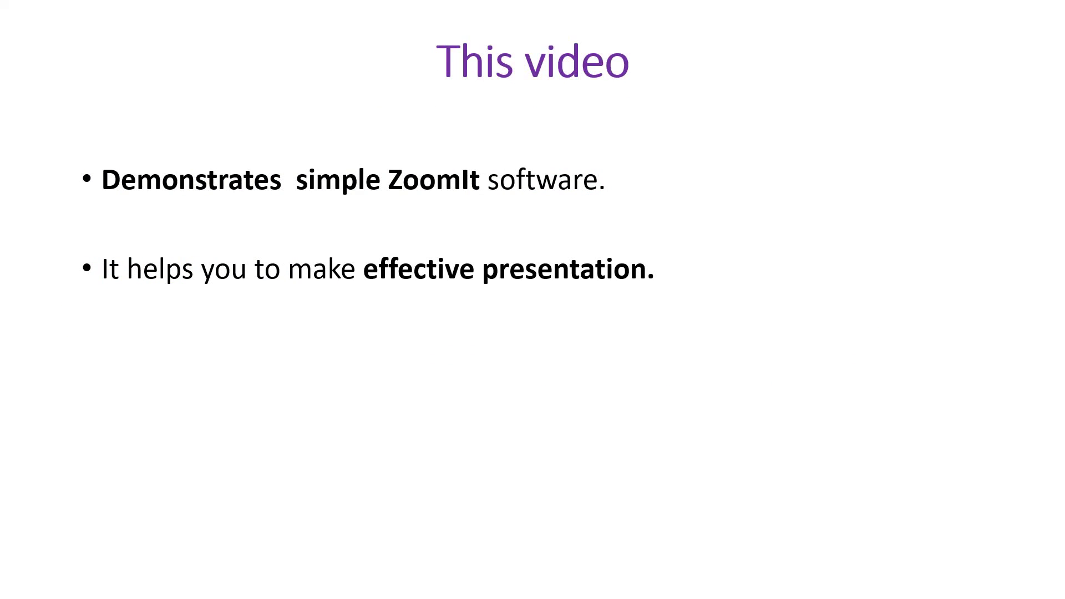
Step: Leave the slide show, switch to Microsoft Edge, search Google for "ZoomIt" and open the Microsoft Learn ZoomIt - Sysinternals result
key("Escape")
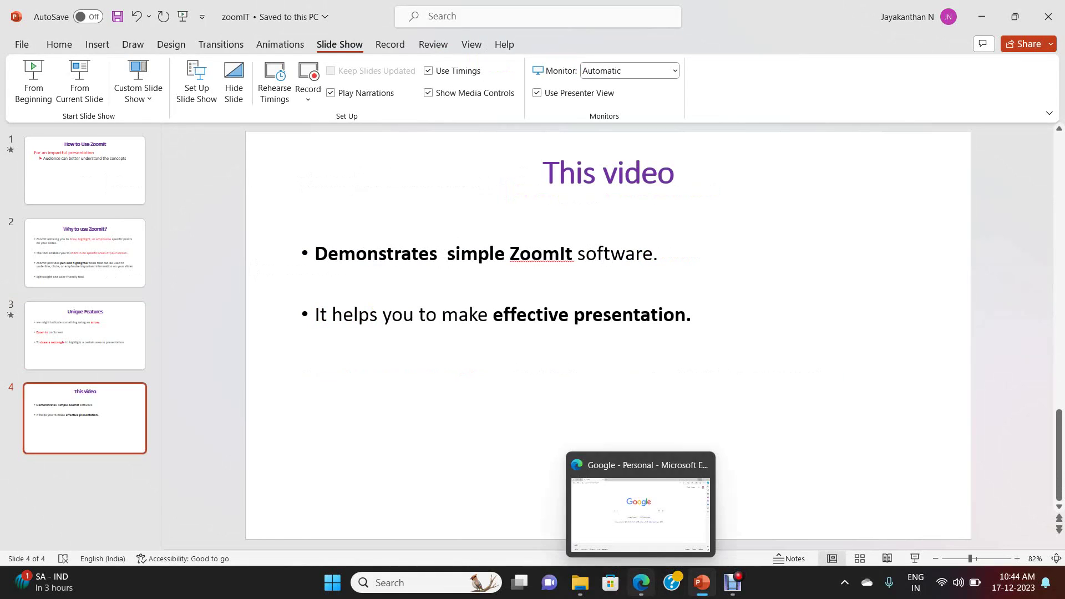
left_click(640, 583)
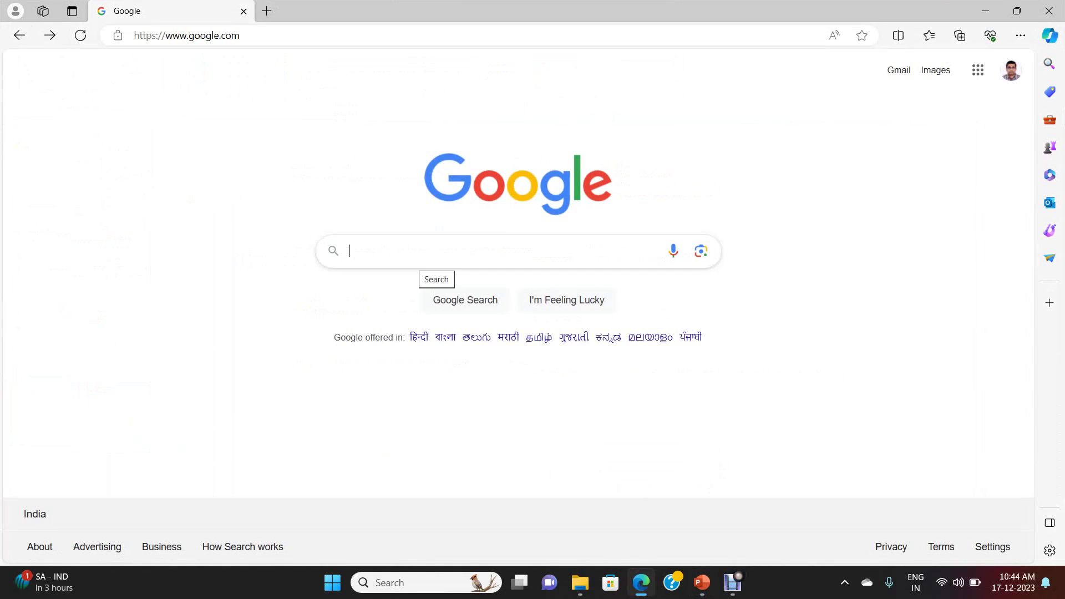
type("ZoomIt")
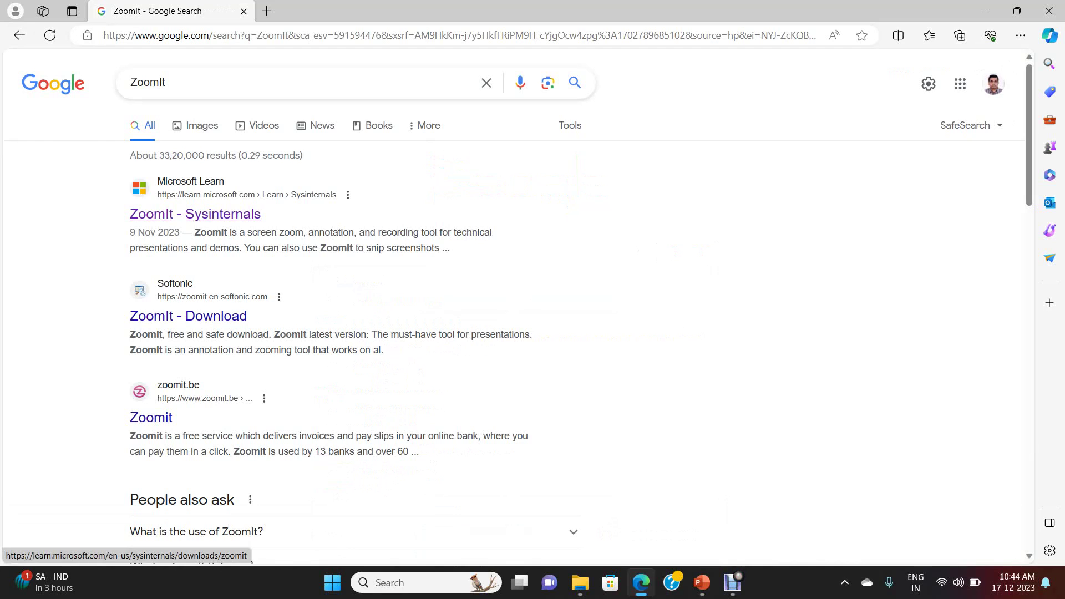
left_click(195, 214)
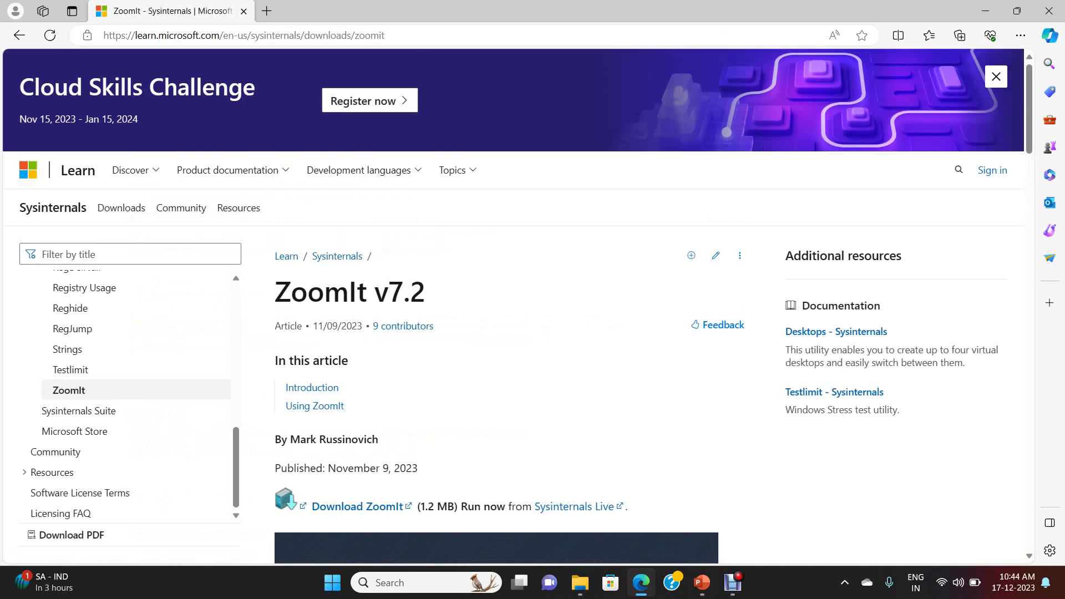
Step: Magnify the page around the Download ZoomIt link with ZoomIt, frame the link with a red rectangle, and exit zoom mode
scroll(513, 300, "down", 1)
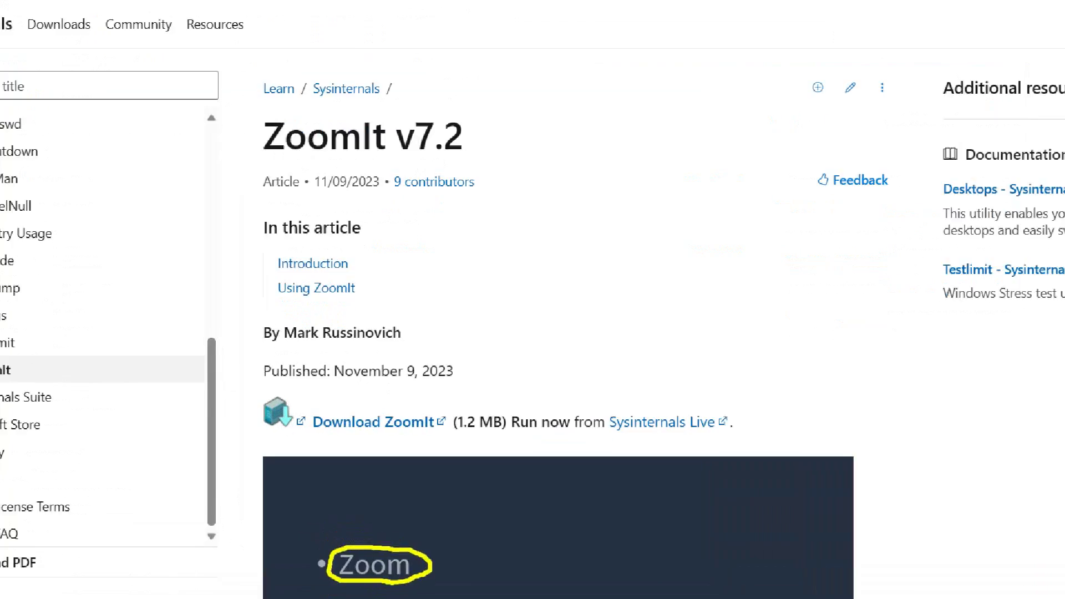
left_click_drag(295, 395, 446, 452)
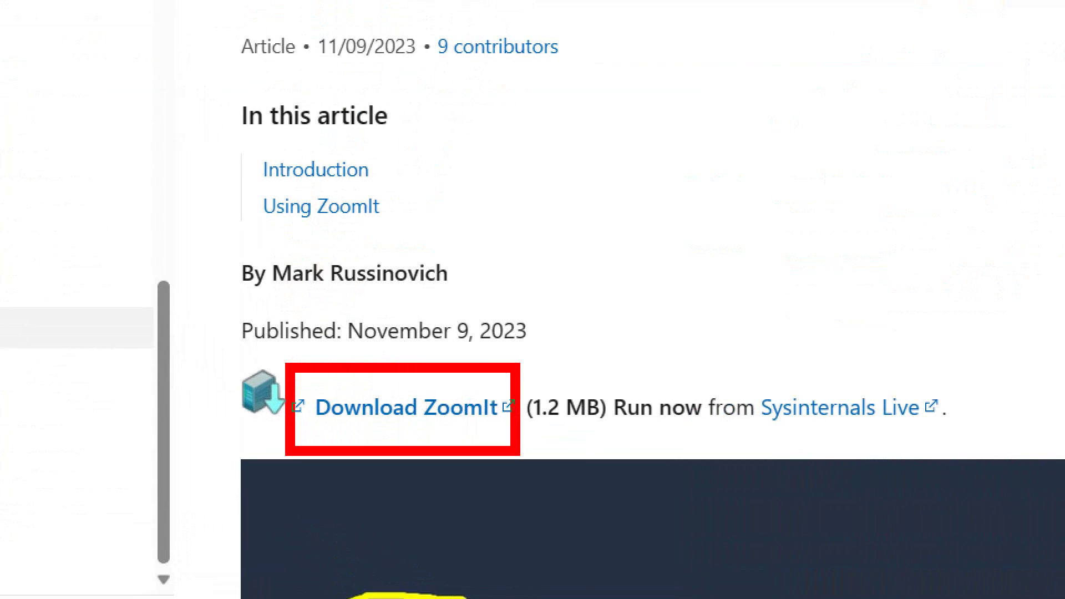
left_click_drag(520, 455, 558, 459)
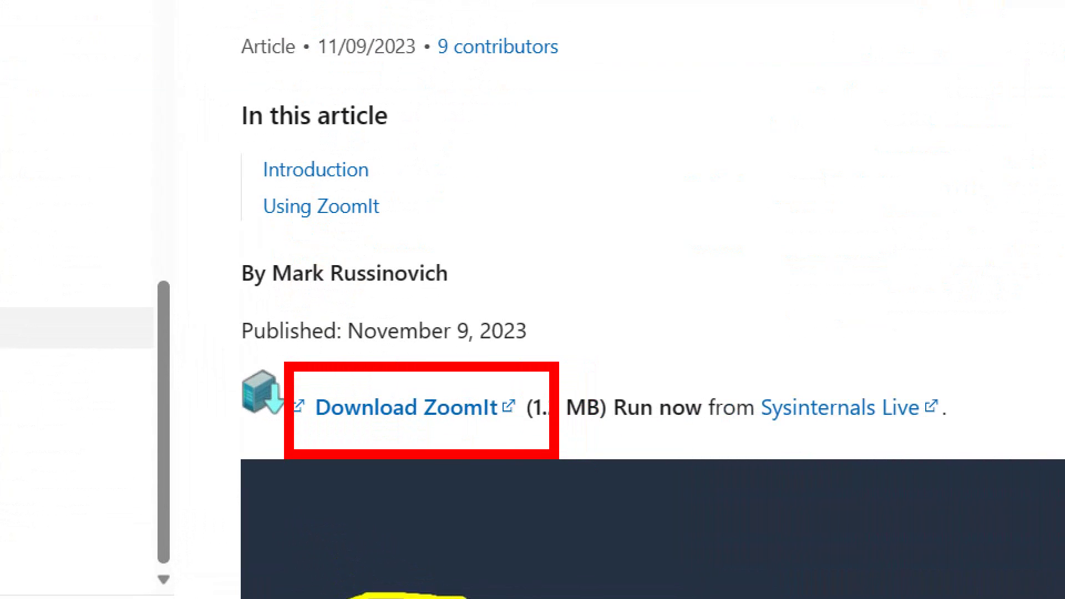
key("Escape")
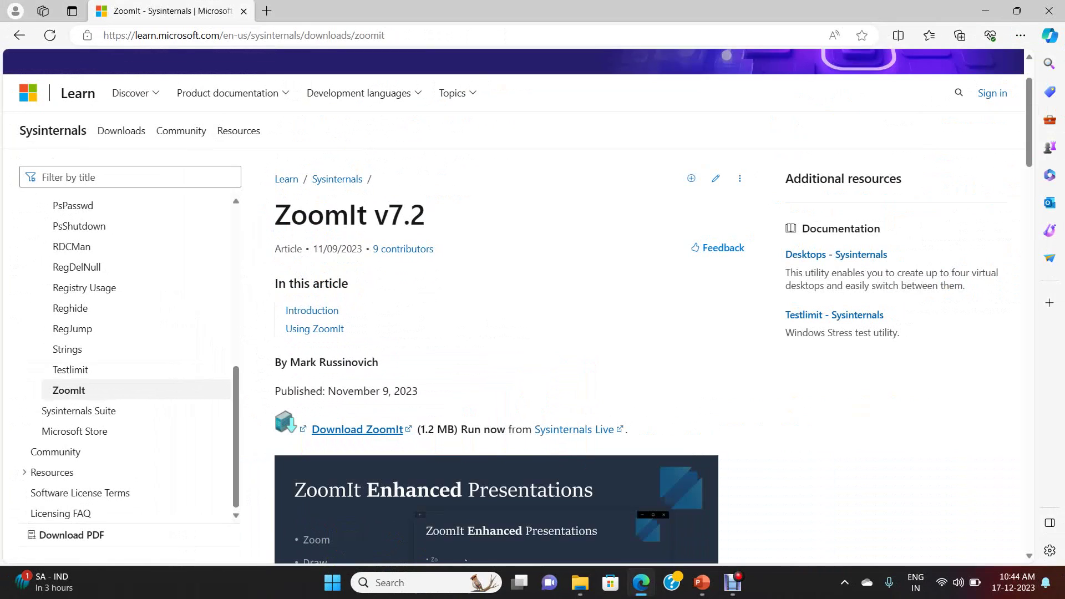
Step: Launch the ZoomIt application from the extracted ZoomIt folder in Downloads and display its Draw settings
left_click(406, 408)
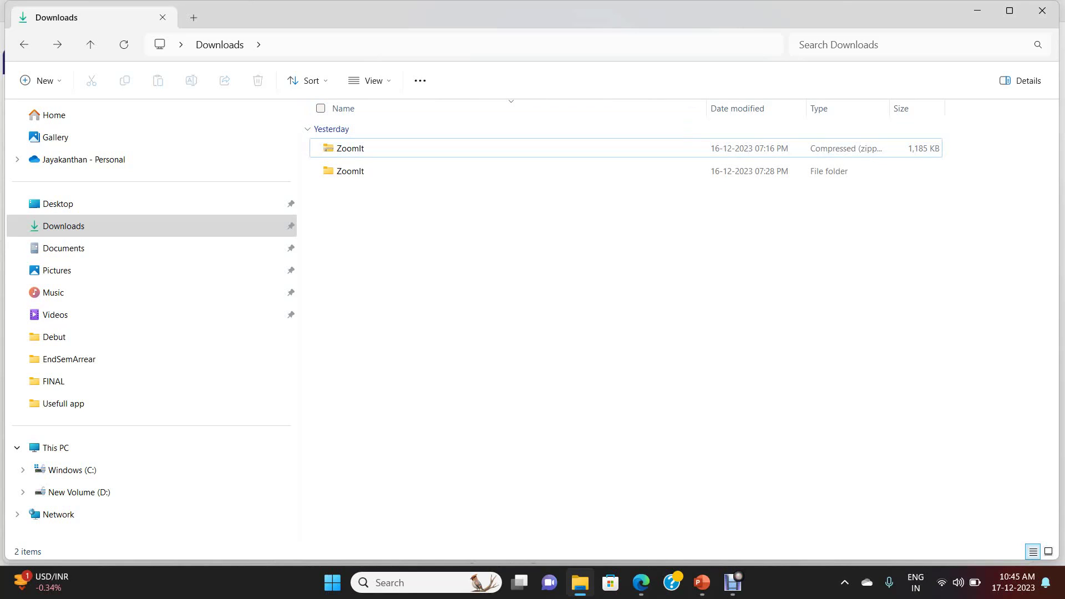
double_click(354, 172)
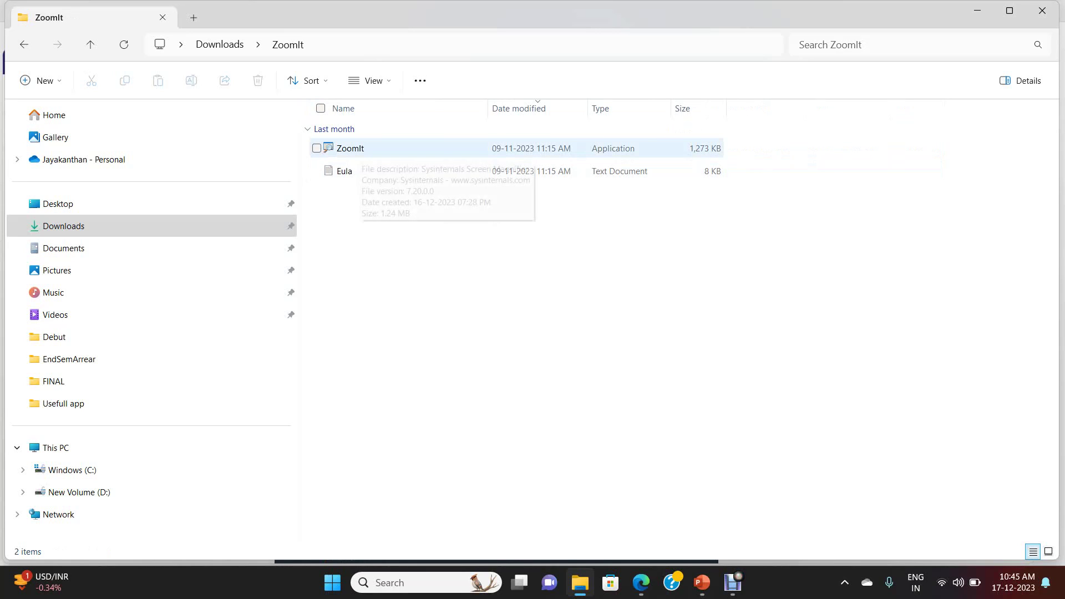
double_click(355, 148)
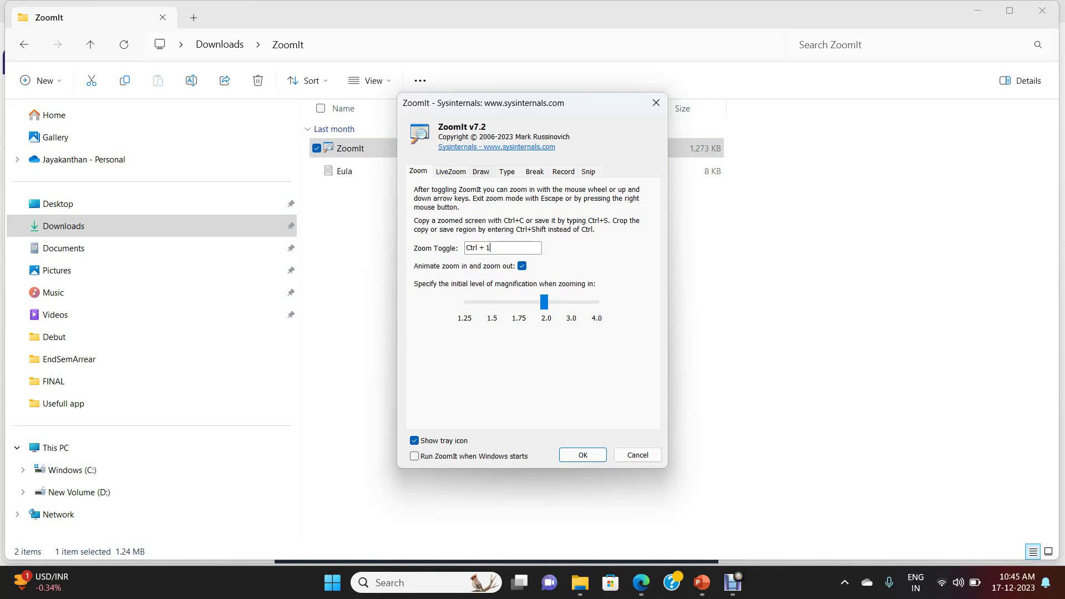
left_click(480, 172)
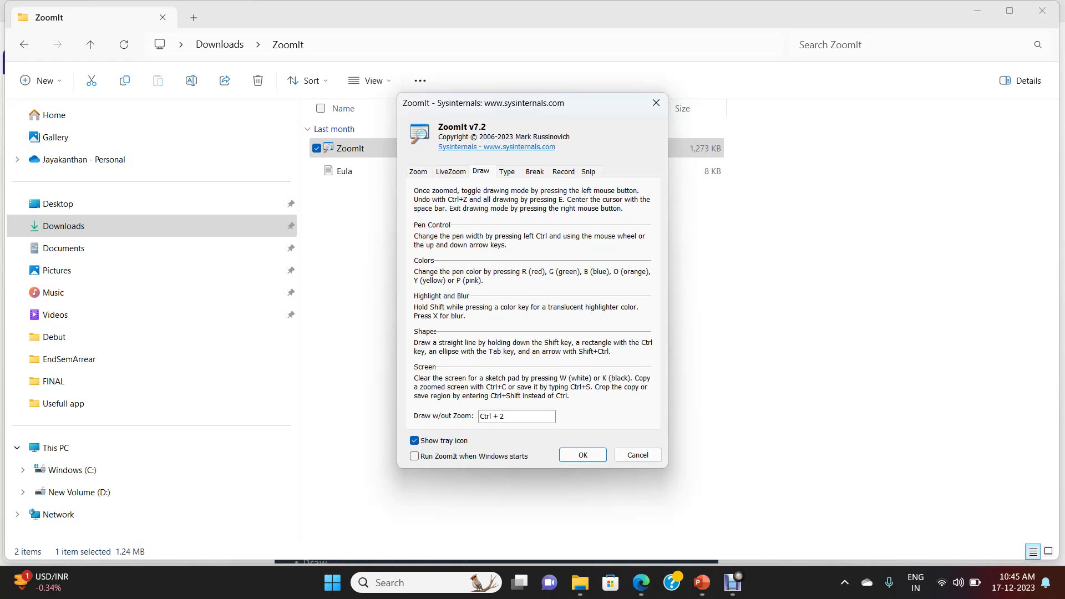
Step: Switch to the Word document 3.Commanddemo Part1 and magnify the Feature 1 zoom instructions with ZoomIt, returning to normal view each time
key("ctrl+Tab")
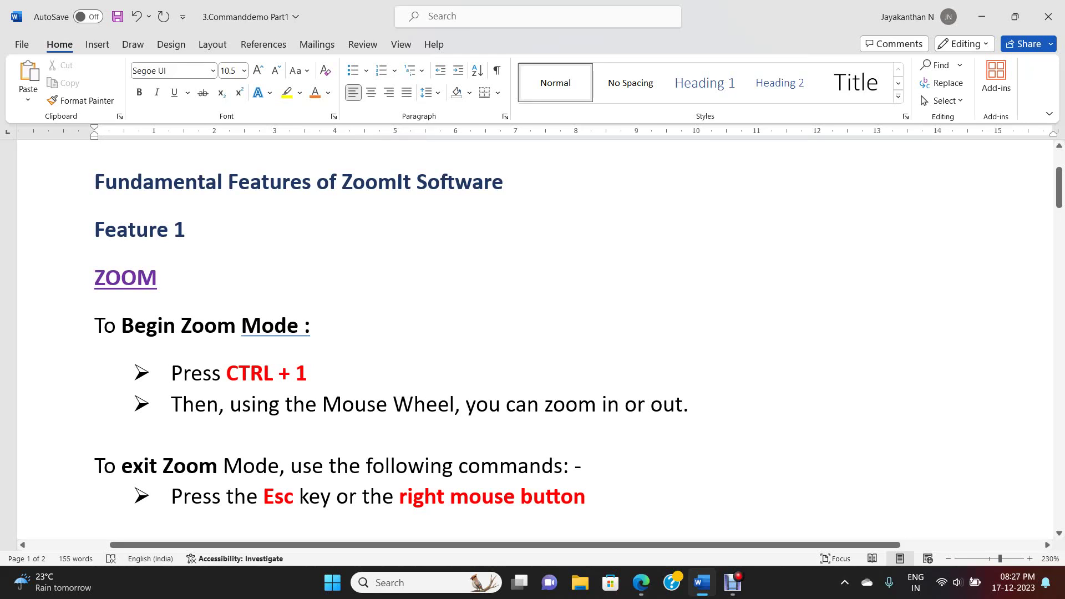
key("ctrl+1")
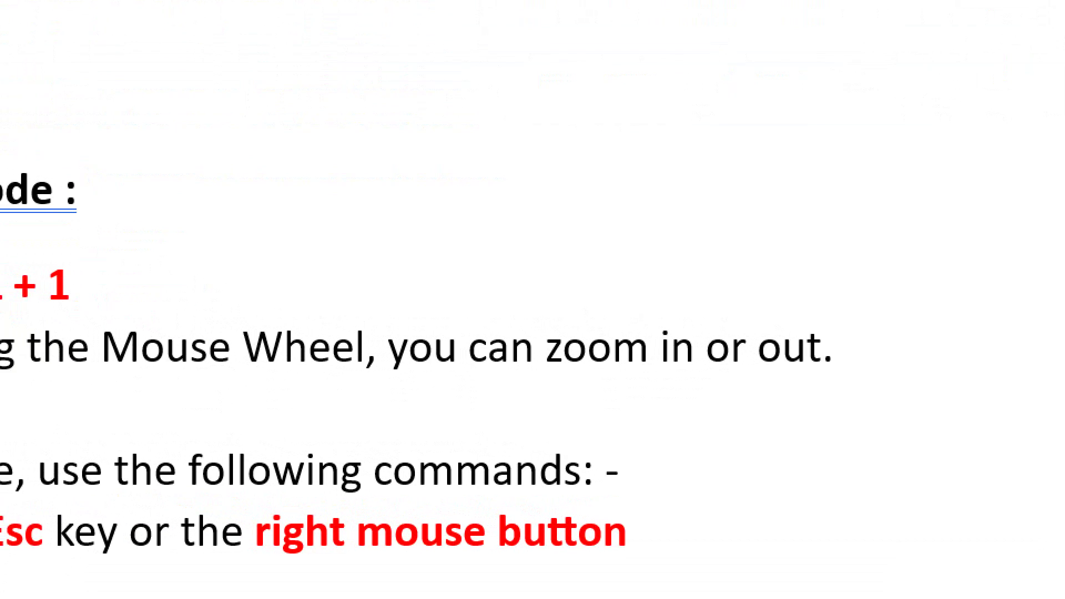
key("Escape")
key("ctrl+1")
scroll(332, 333, "down", 3)
key("Escape")
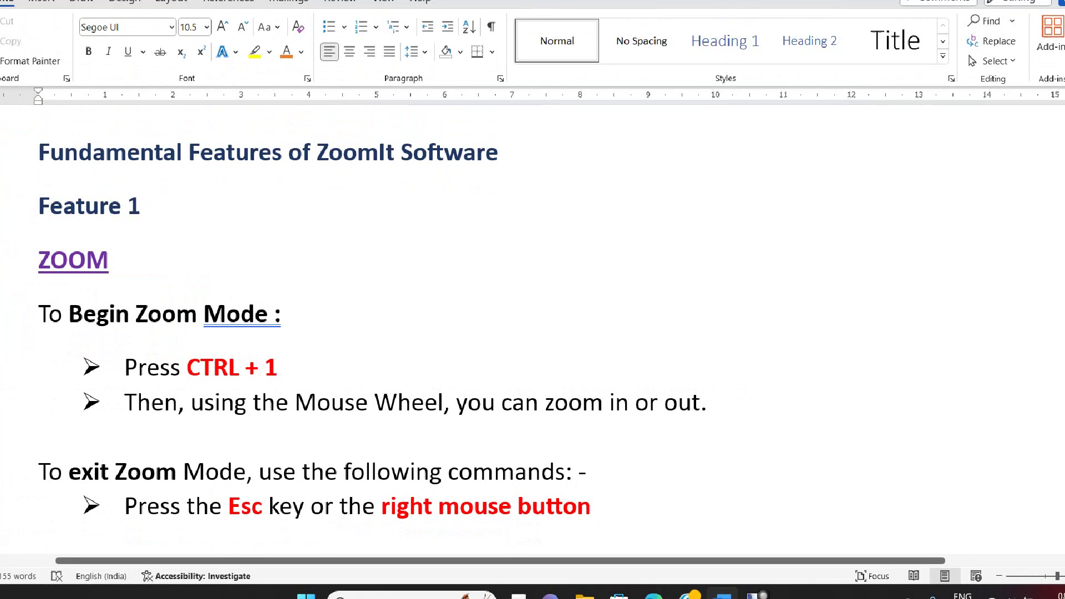
key("Escape")
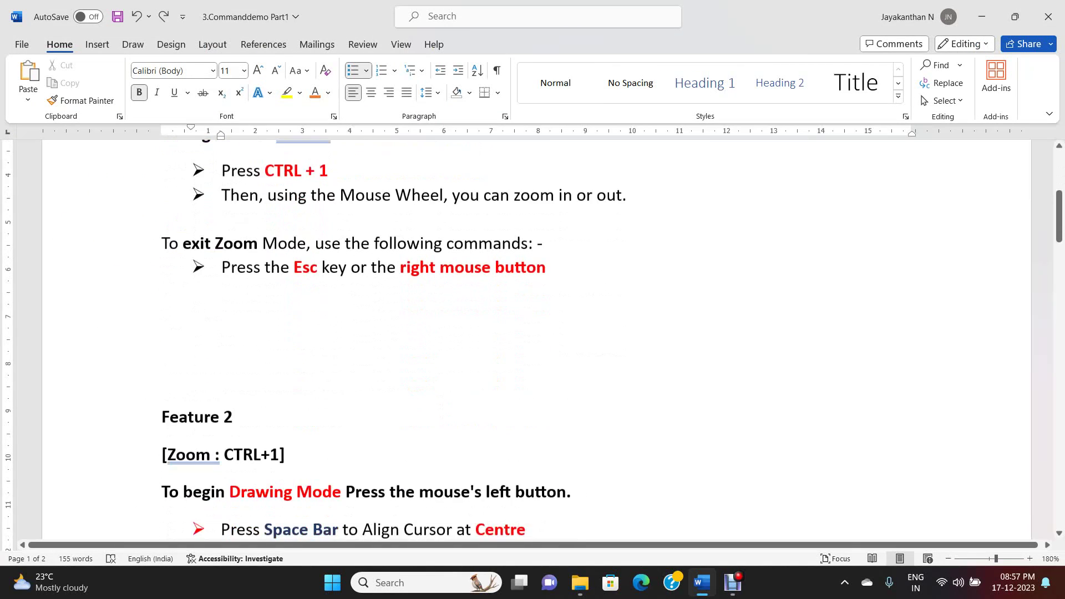
Step: Remove the space before the colon in the "[Zoom : CTRL+1]" line under Feature 2
scroll(532, 332, "down", 5)
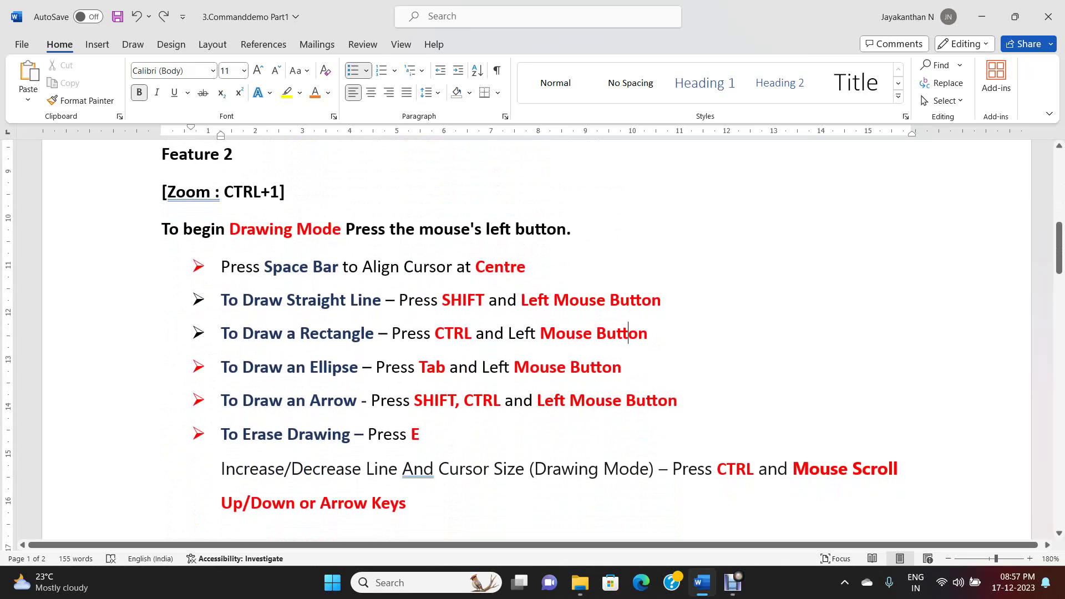
left_click(216, 191)
key("BackSpace")
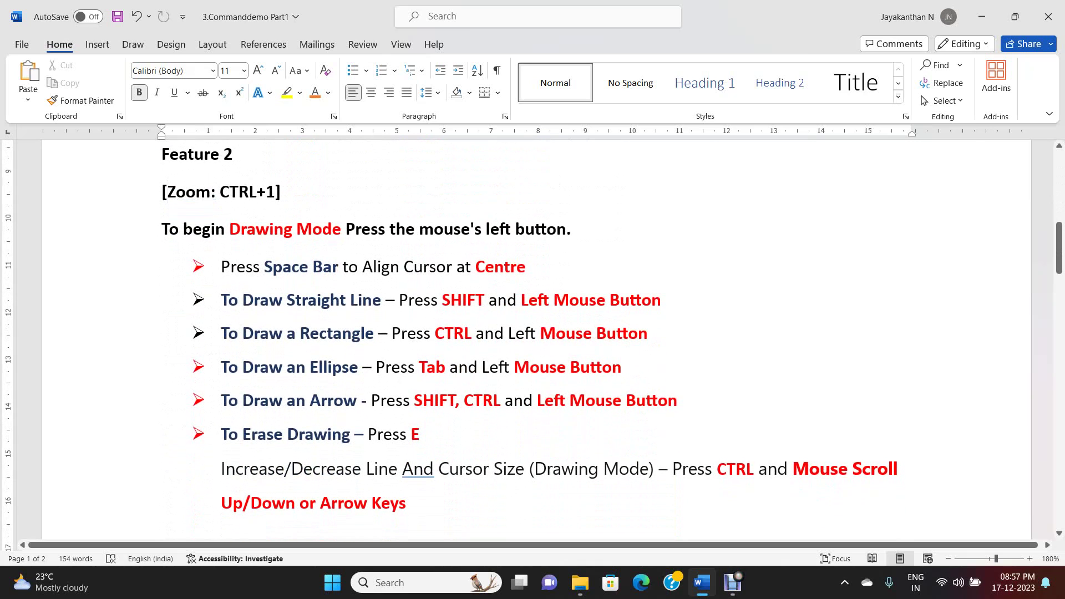
Step: In ZoomIt drawing mode, draw a red and a translucent blue horizontal line beside the Feature 2 instructions, and erase both
left_click(221, 267)
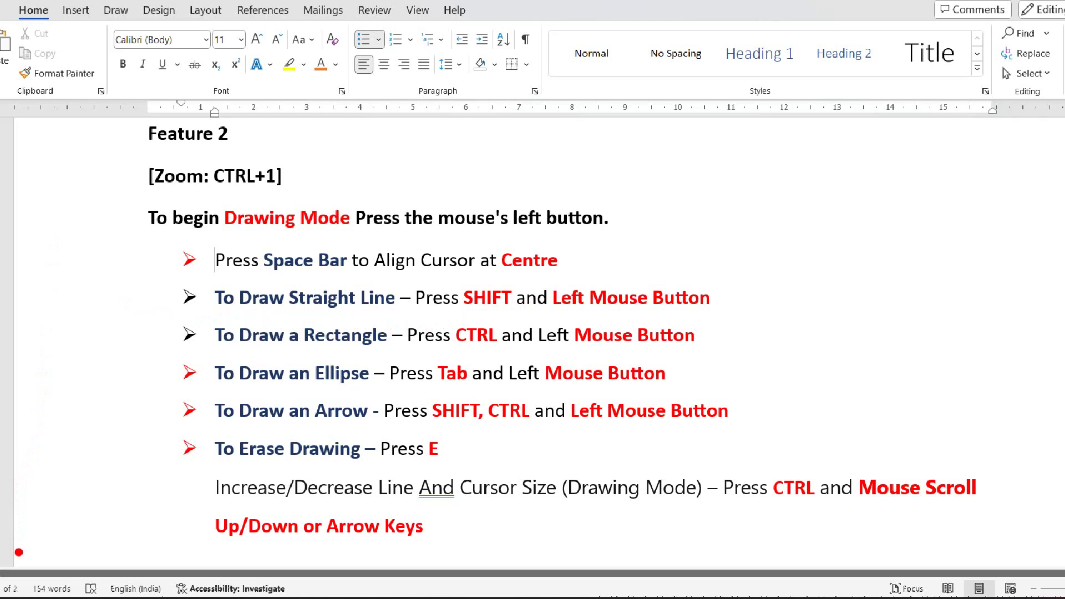
key("space")
mouse_move(777, 253)
left_mouse_down()
mouse_move(790, 272)
mouse_move(920, 251)
left_mouse_up()
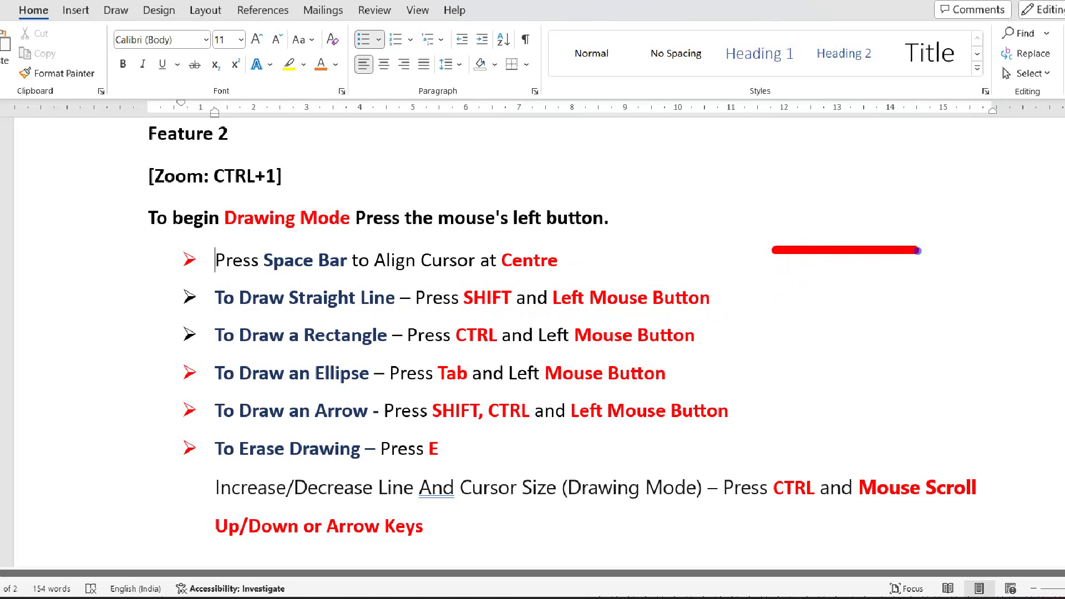
left_click_drag(775, 272, 919, 271)
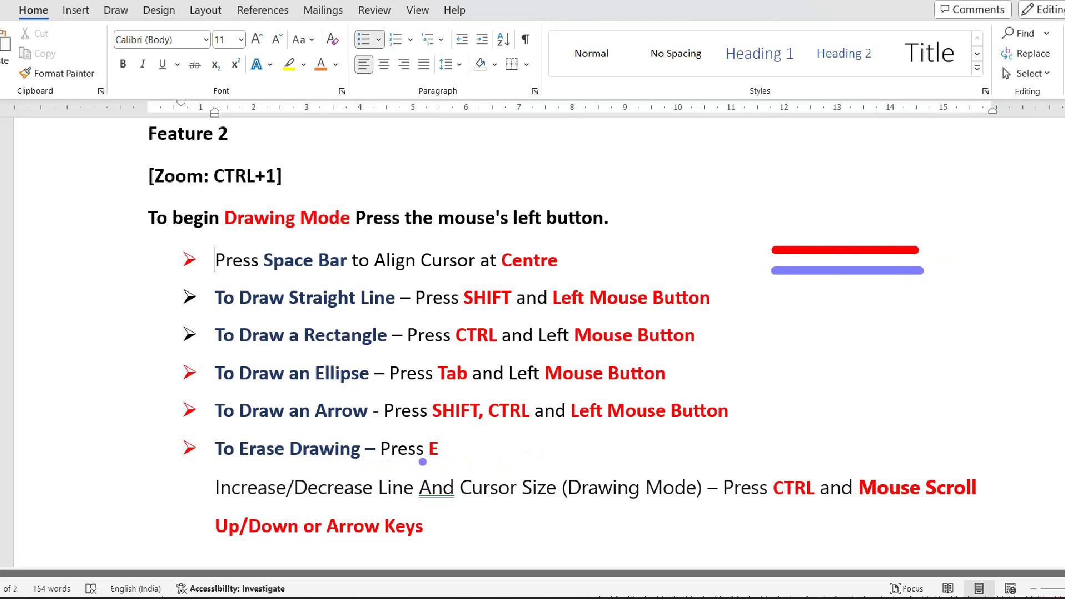
key("e")
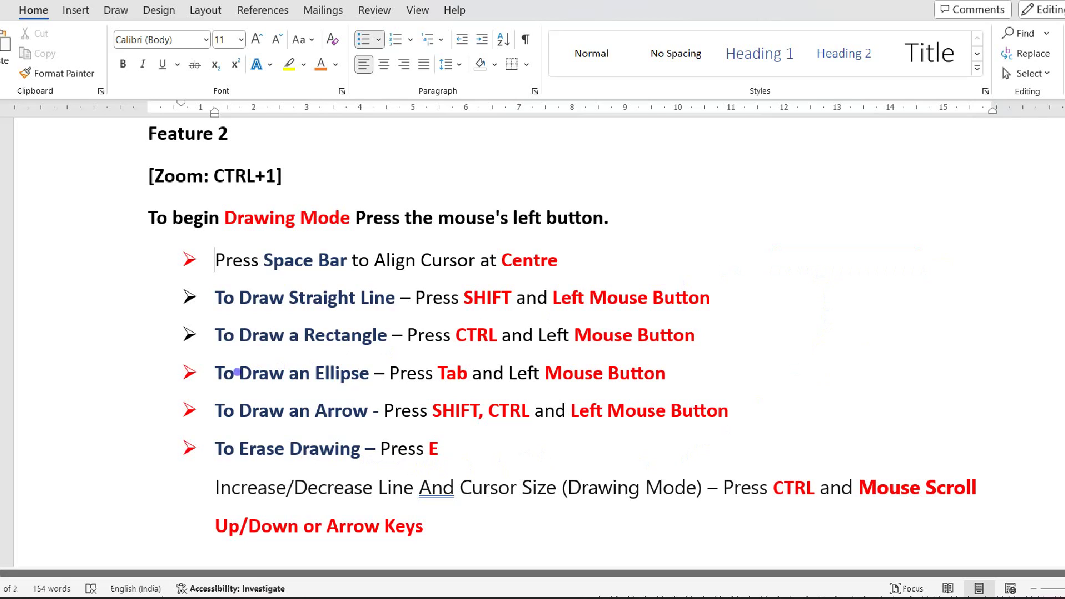
Step: Draw a red rectangle outline beside the straight-line instruction in ZoomIt and erase it
key("r")
mouse_move(817, 281)
left_mouse_down()
mouse_move(835, 310)
mouse_move(959, 327)
left_mouse_up()
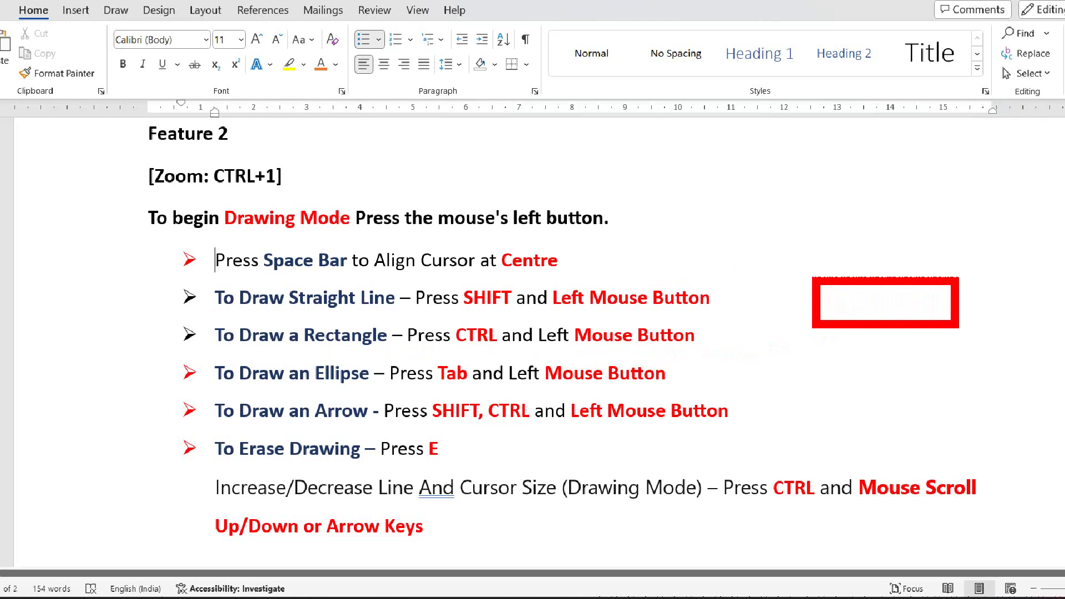
key("e")
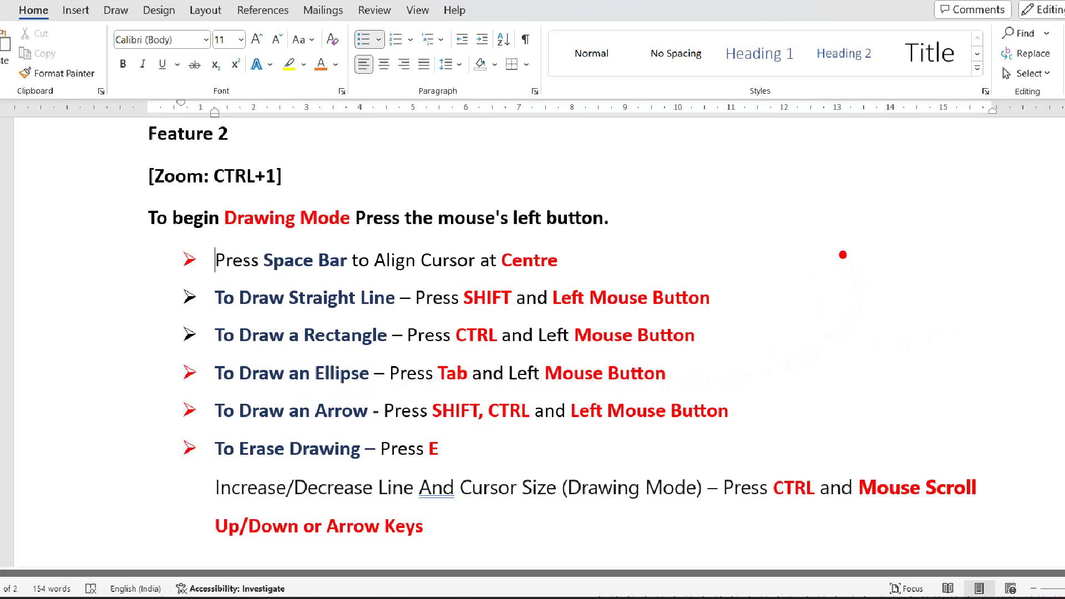
Step: Draw a red ellipse with a green ellipse below it beside the Feature 2 instructions, and erase both
mouse_move(823, 227)
left_mouse_down()
mouse_move(840, 255)
mouse_move(955, 285)
left_mouse_up()
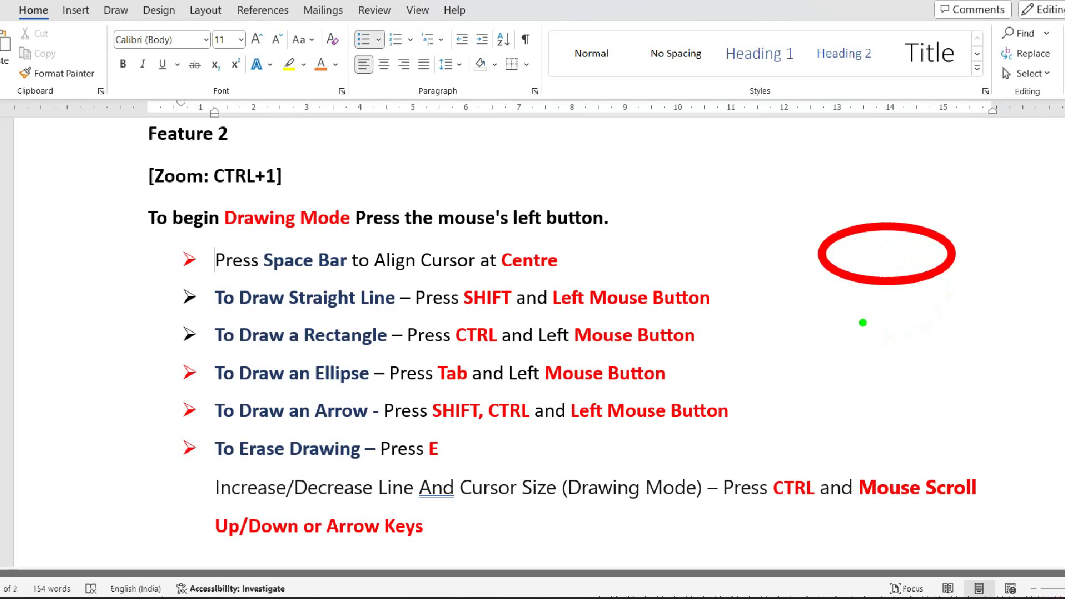
left_click_drag(854, 306, 970, 366)
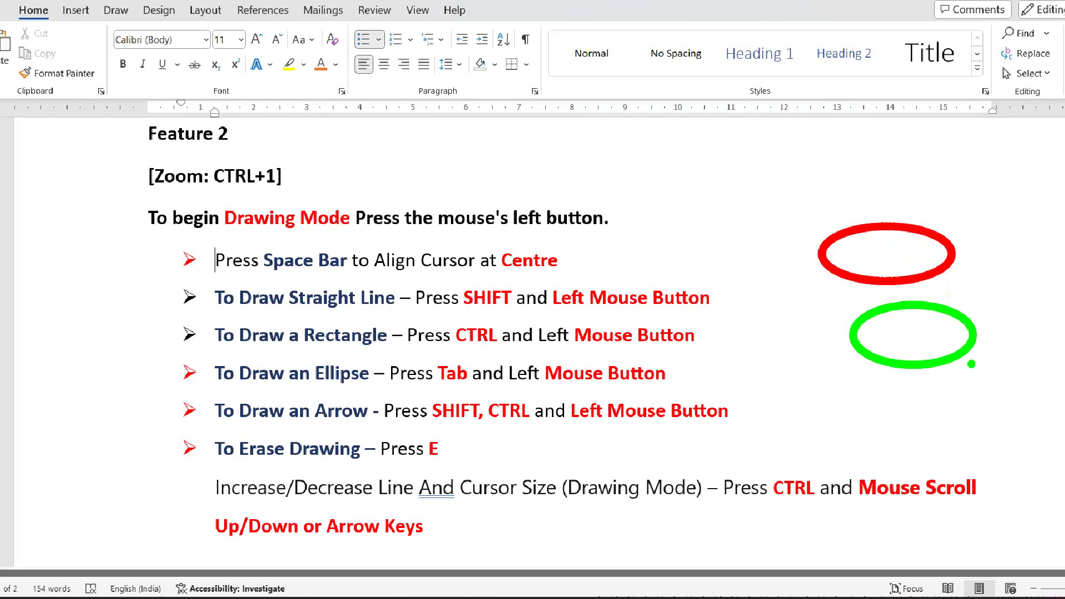
key("e")
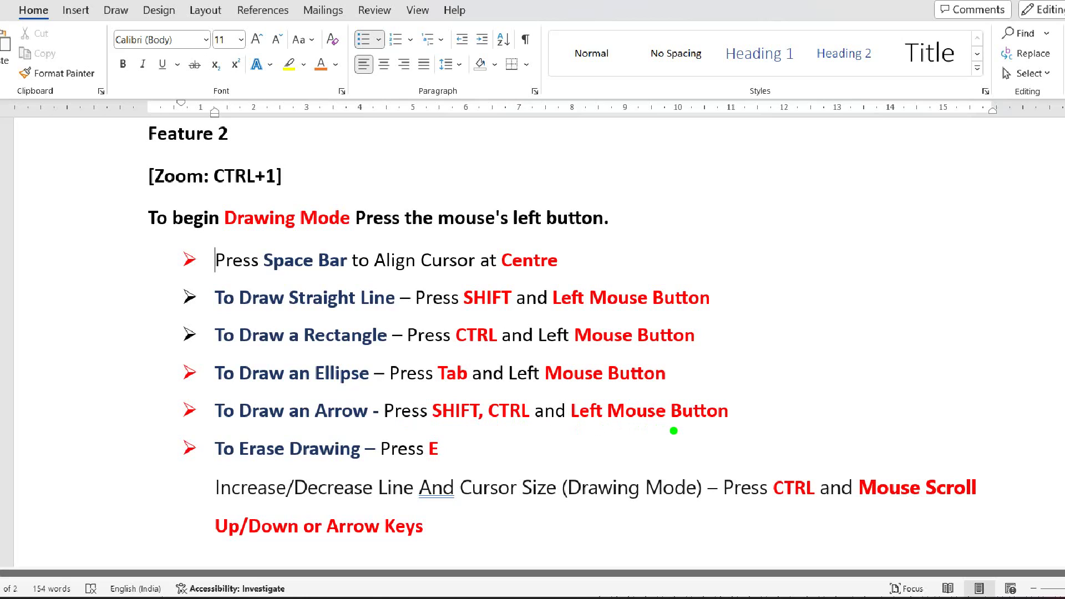
Step: Draw green arrows beside the instructions: one toward the rectangle line, one slanting up beside the ellipse line, one upward and one downward
mouse_move(725, 333)
left_mouse_down()
mouse_move(889, 222)
mouse_move(836, 187)
mouse_move(886, 334)
left_mouse_up()
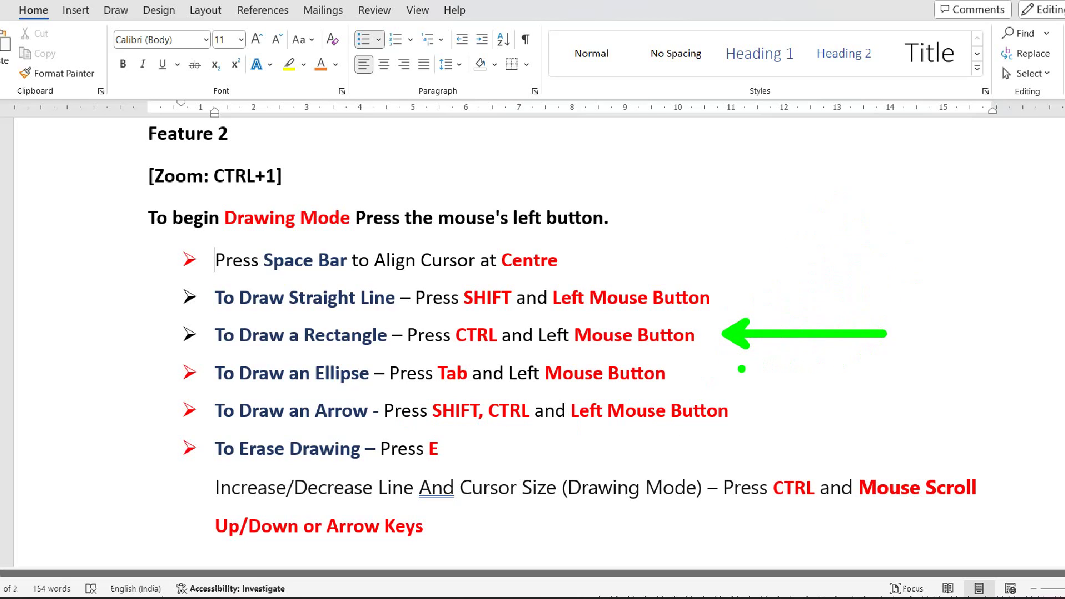
mouse_move(740, 371)
left_mouse_down()
mouse_move(842, 373)
mouse_move(716, 369)
mouse_move(671, 377)
mouse_move(652, 395)
left_mouse_up()
left_click_drag(903, 244, 941, 253)
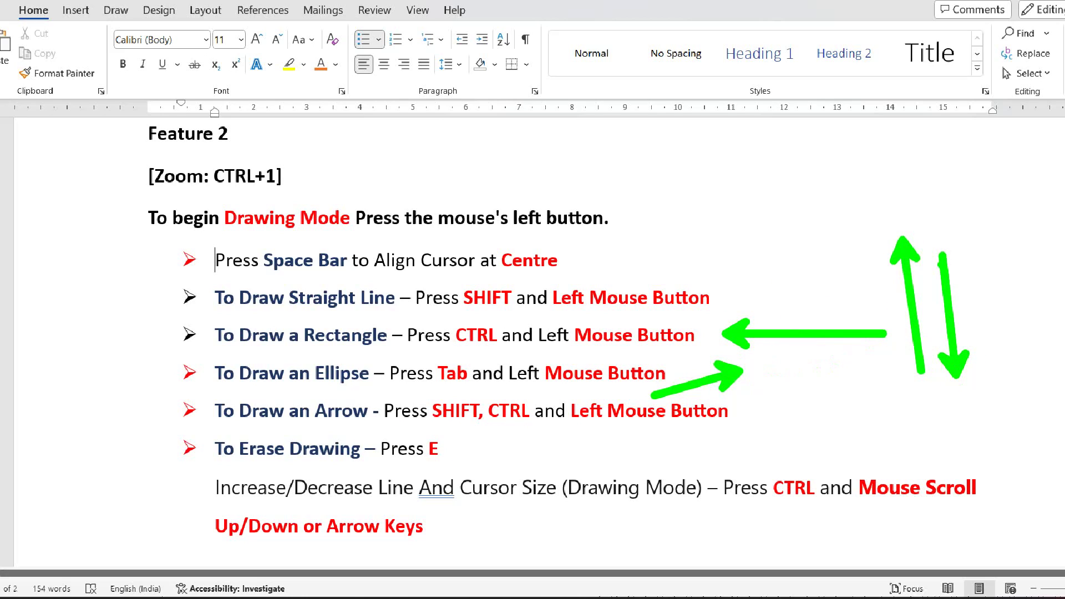
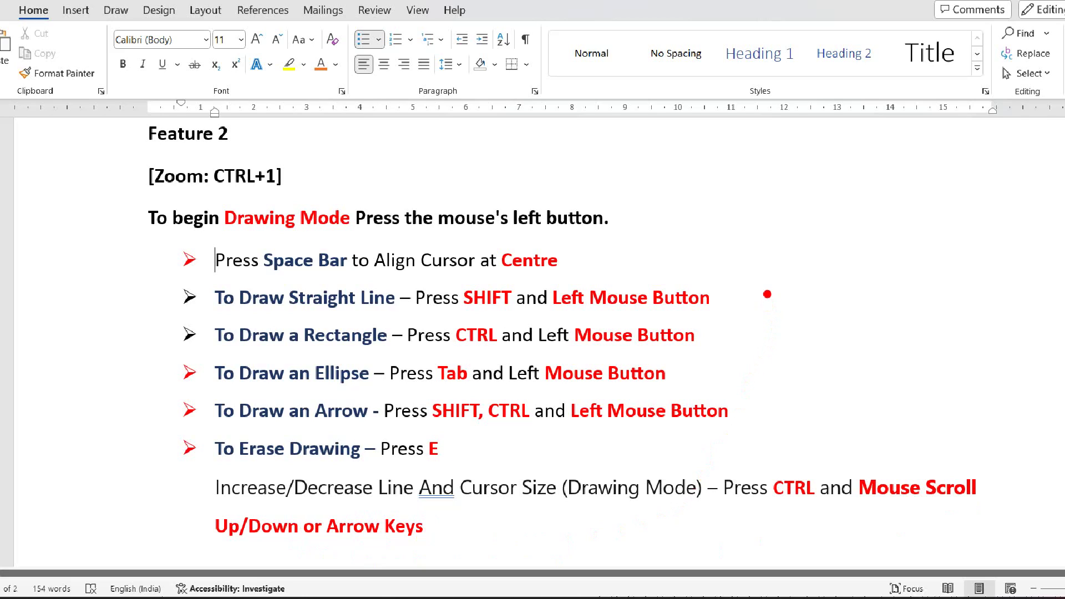
Step: Compare pen widths by drawing a thin red horizontal line, plus a red rectangle outline and another horizontal line with a much thicker pen
left_click_drag(721, 262, 899, 261)
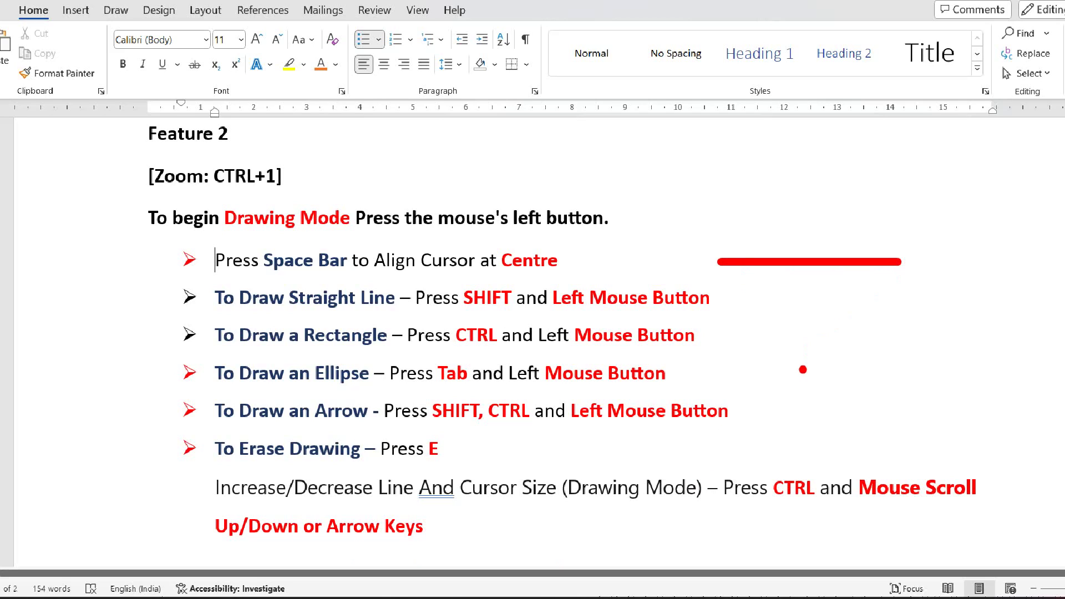
key("Up")
key("Up")
key("Up")
key("Up")
key("Up")
key("Up")
key("Up")
key("Up")
key("Up")
key("Up")
mouse_move(751, 318)
left_mouse_down()
mouse_move(778, 343)
mouse_move(841, 361)
mouse_move(837, 317)
mouse_move(752, 319)
mouse_move(947, 367)
left_mouse_up()
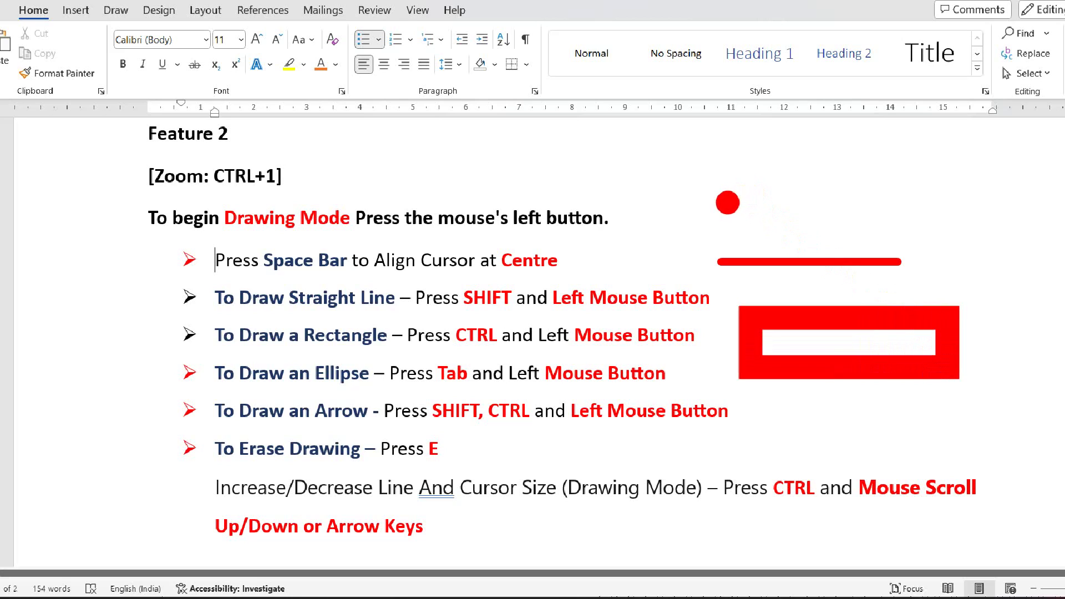
mouse_move(726, 204)
left_mouse_down()
mouse_move(816, 213)
mouse_move(904, 203)
mouse_move(892, 211)
left_mouse_up()
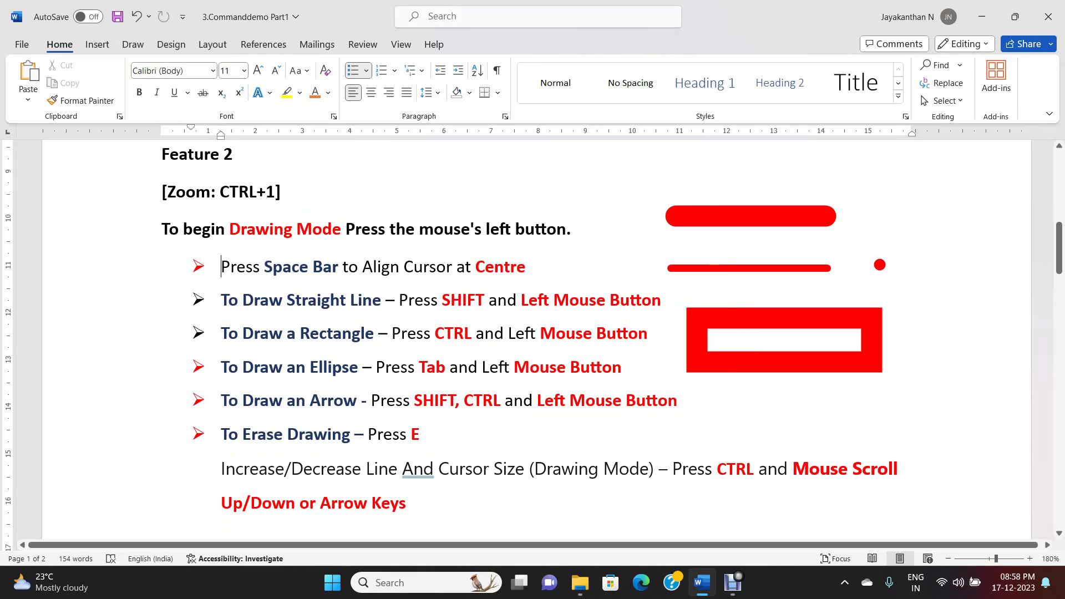
Step: Draw a blue ellipse with a widened pen beside the thick red line, and switch the pen color back to red
key("b")
scroll(964, 242, "up", 3)
mouse_move(905, 213)
left_mouse_down()
mouse_move(921, 241)
mouse_move(975, 269)
mouse_move(1016, 274)
left_mouse_up()
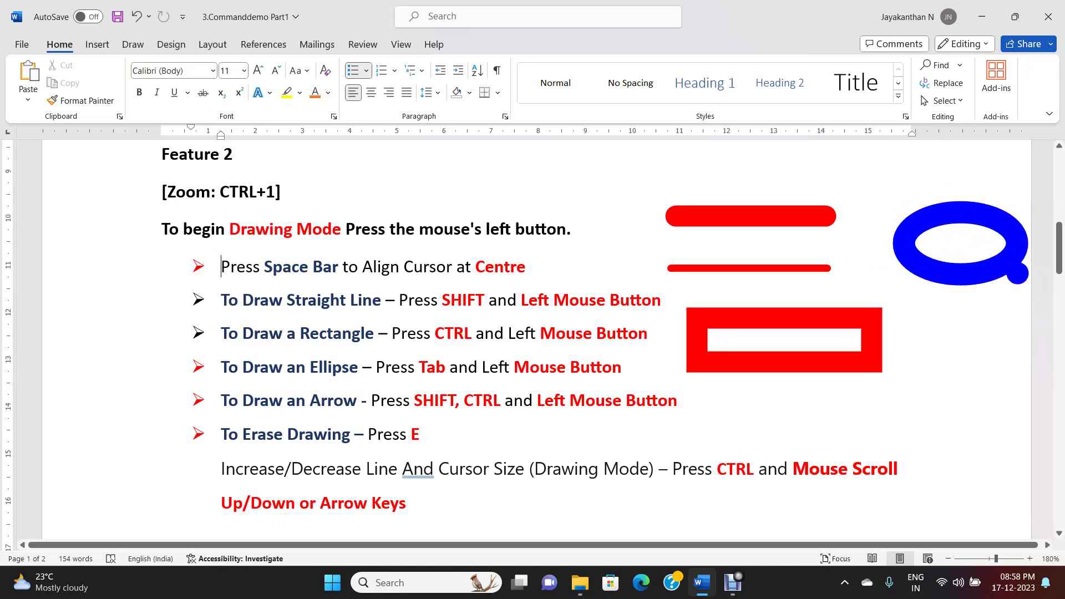
key("r")
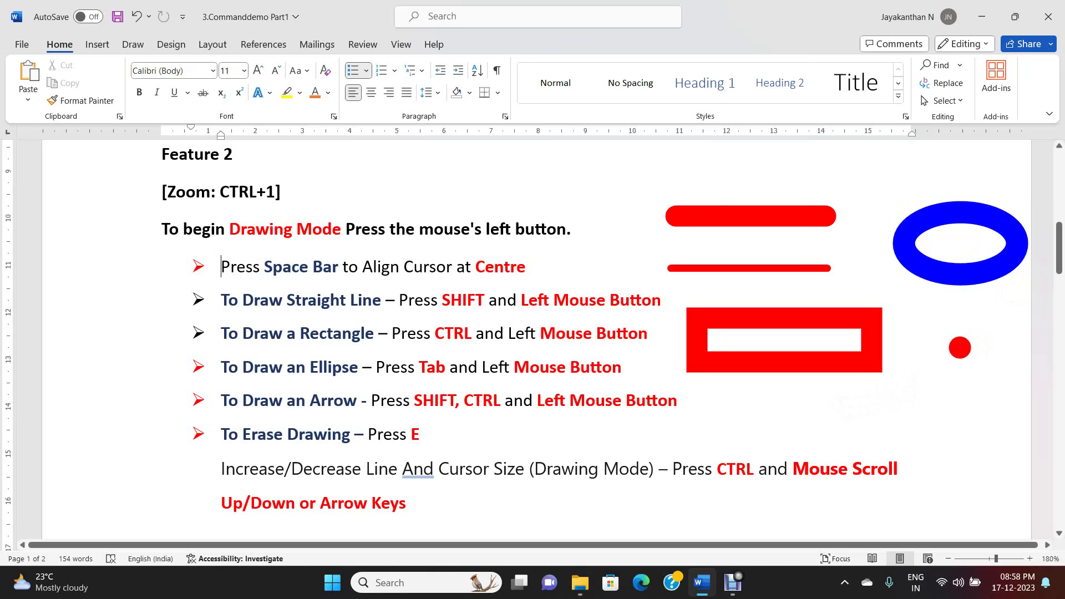
Step: Narrow the red pen and draw another shape beside the thick red rectangle outline
key("Down")
key("Down")
key("Down")
key("Down")
key("Down")
mouse_move(917, 324)
left_mouse_down()
mouse_move(962, 376)
mouse_move(1024, 391)
left_mouse_up()
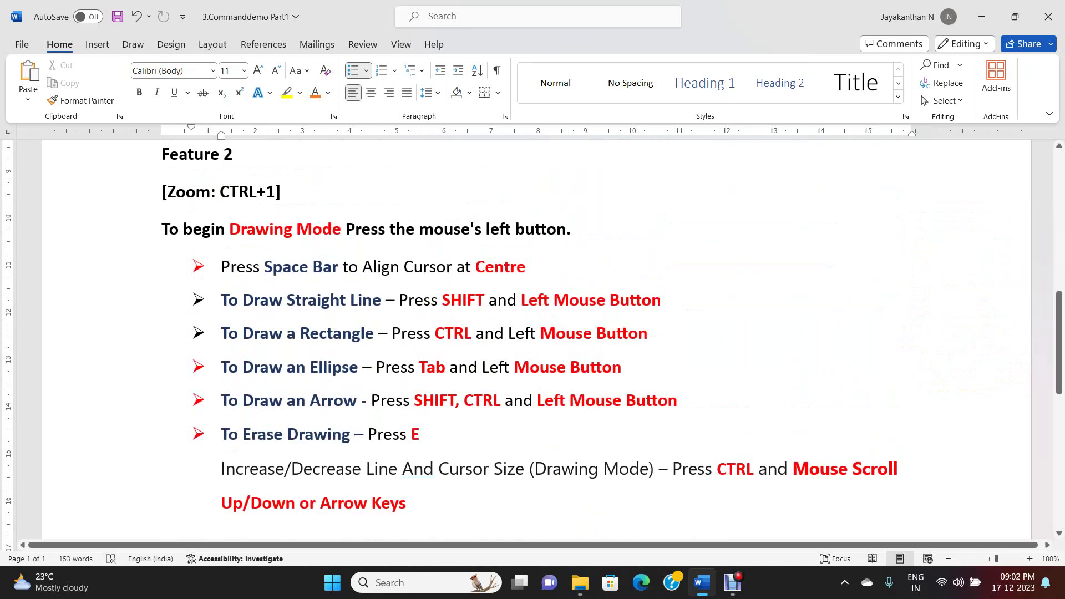
Step: Draw freehand strokes in blue, green, yellow, red and orange in a row beside the Feature 3 heading
scroll(532, 332, "down", 10)
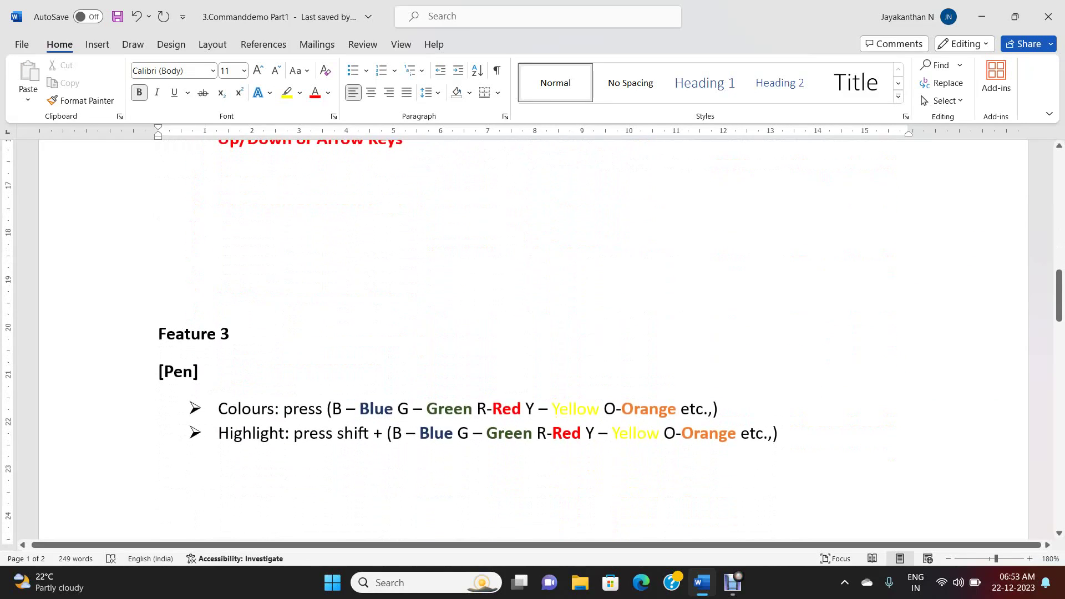
scroll(533, 333, "down", 2)
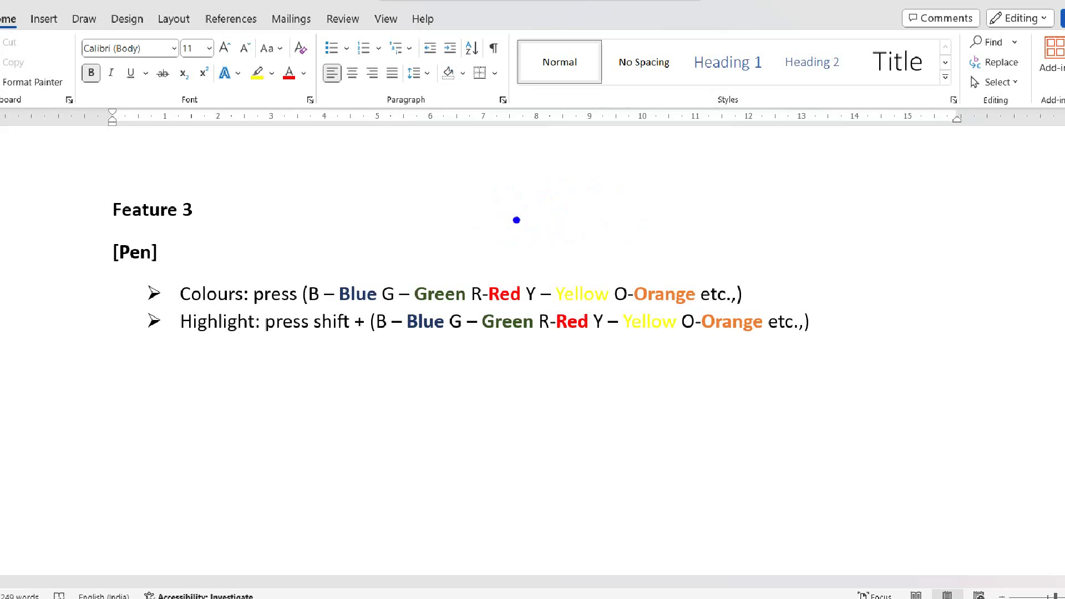
left_click_drag(516, 220, 592, 208)
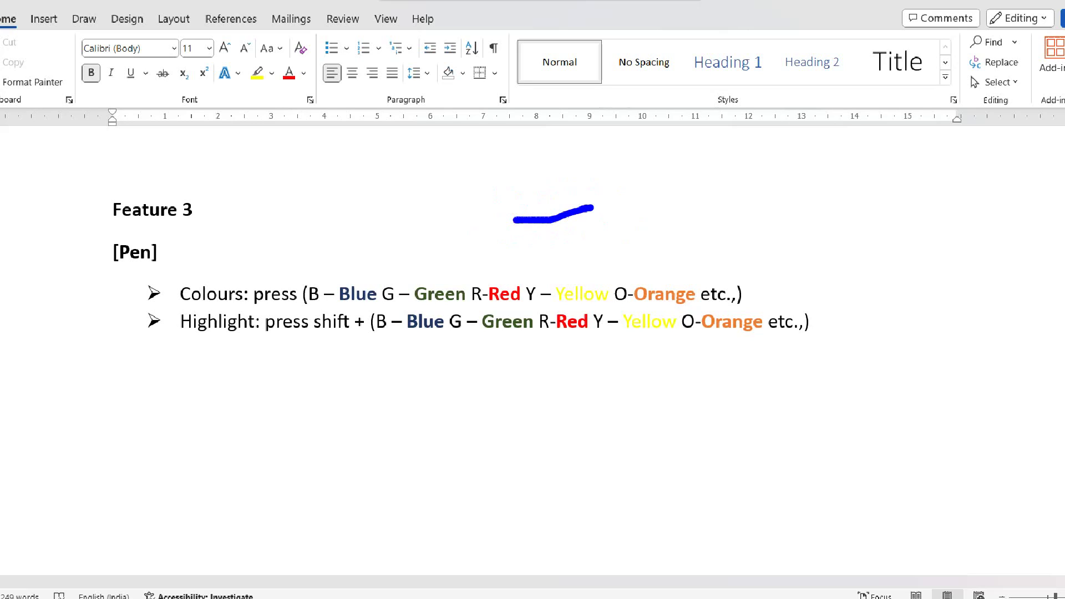
key("g")
left_click_drag(586, 207, 643, 238)
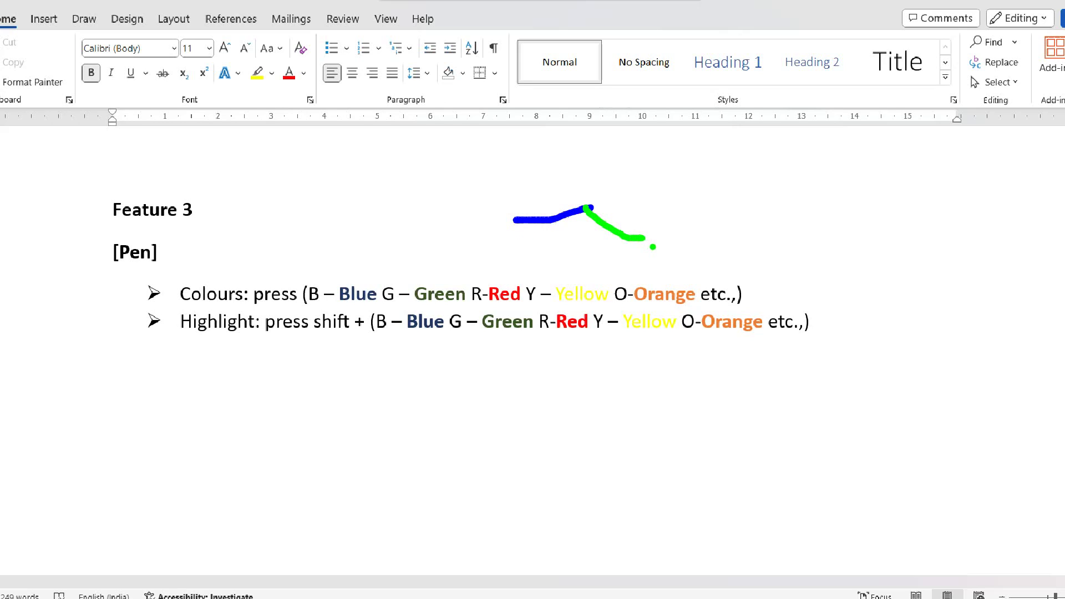
key("y")
left_click_drag(652, 247, 739, 203)
key("r")
left_click_drag(740, 203, 798, 258)
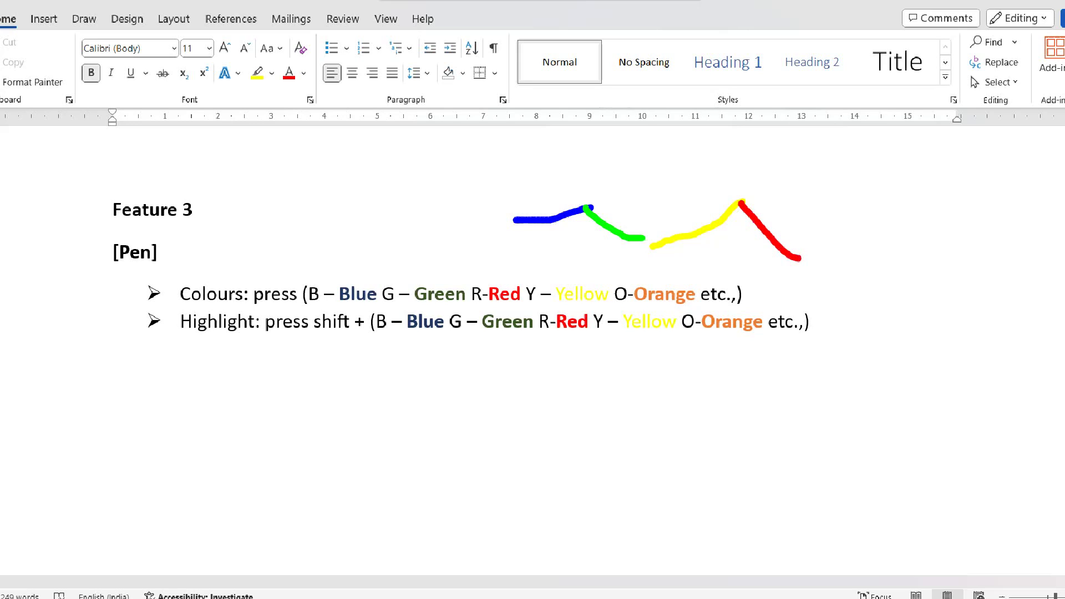
key("o")
left_click_drag(799, 258, 874, 235)
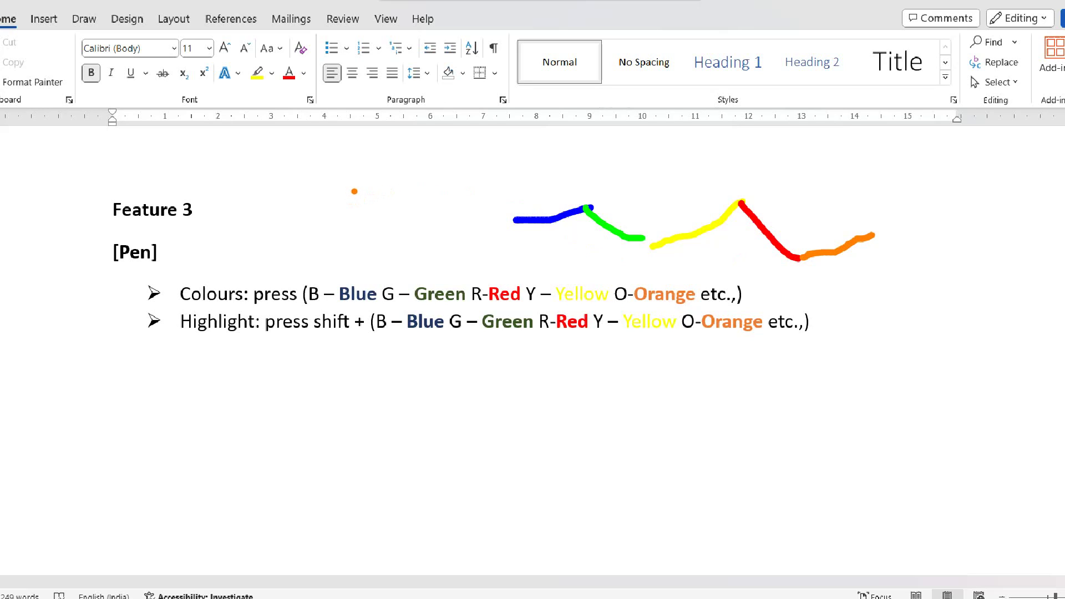
Step: Draw an orange rectangle beside the Feature 3 heading and a red ellipse around the blue stroke, and erase all drawings
left_click_drag(321, 171, 432, 224)
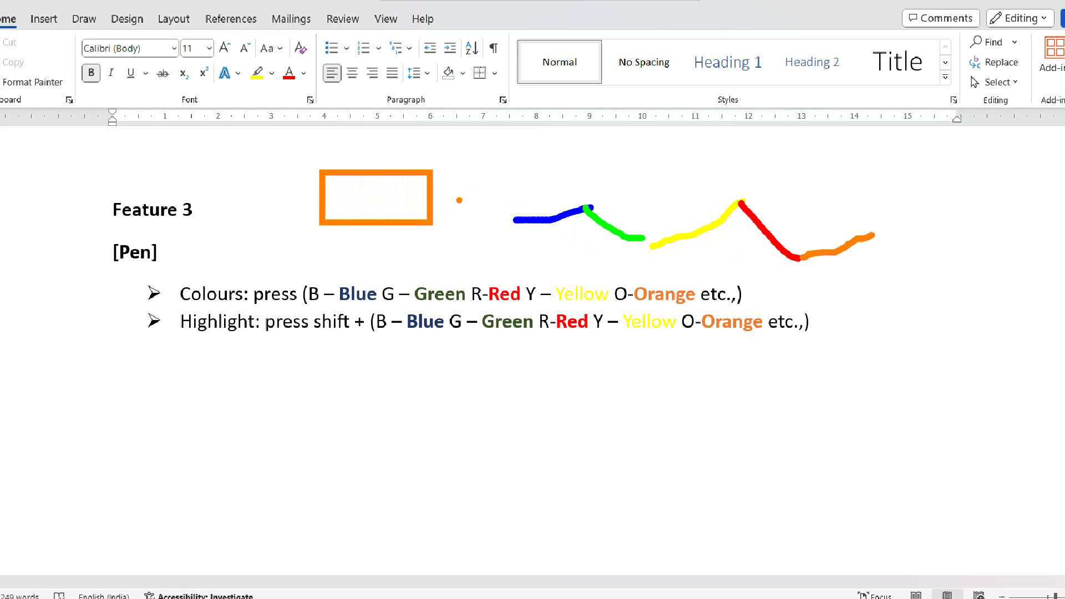
key("r")
mouse_move(459, 166)
left_mouse_down()
mouse_move(496, 198)
mouse_move(601, 243)
left_mouse_up()
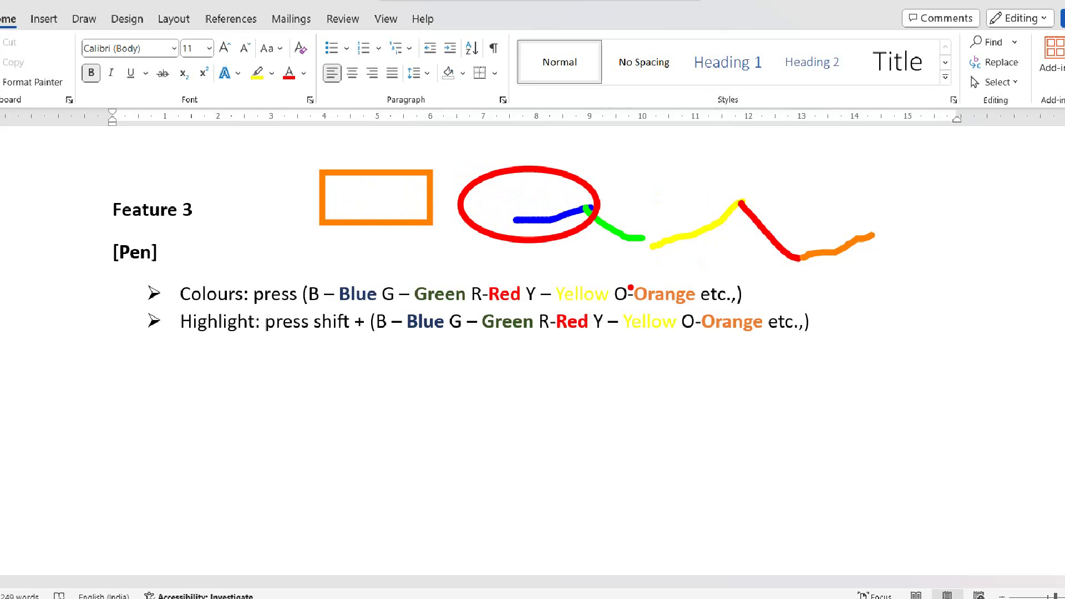
key("e")
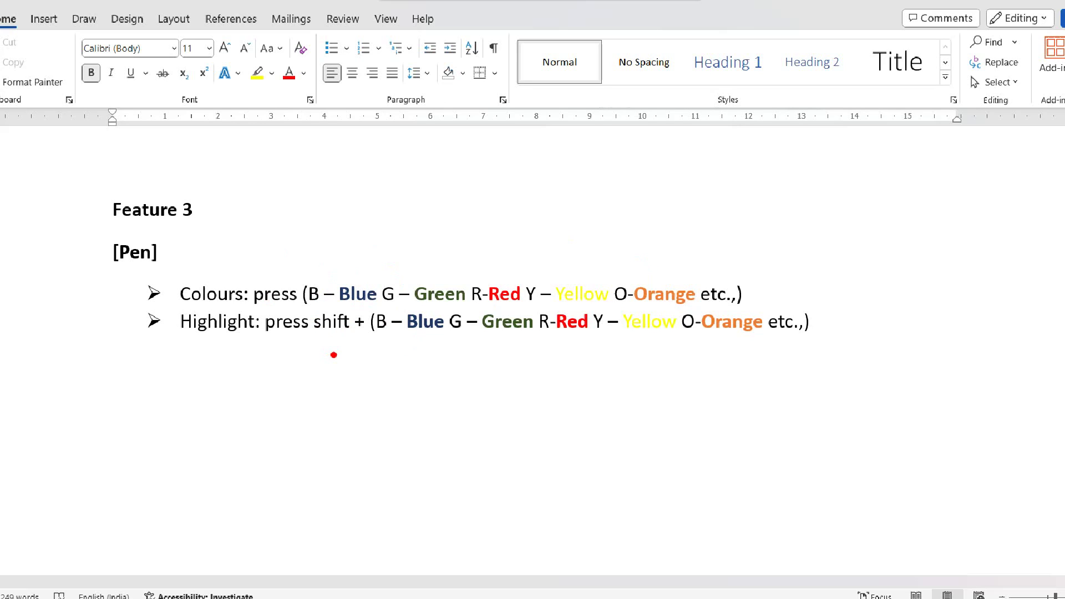
Step: Mark [Pen] with the translucent blue highlighter and draw a solid blue pen stroke across the Feature 3 heading
key("shift+b")
left_click_drag(96, 252, 177, 255)
key("b")
left_click_drag(104, 203, 234, 211)
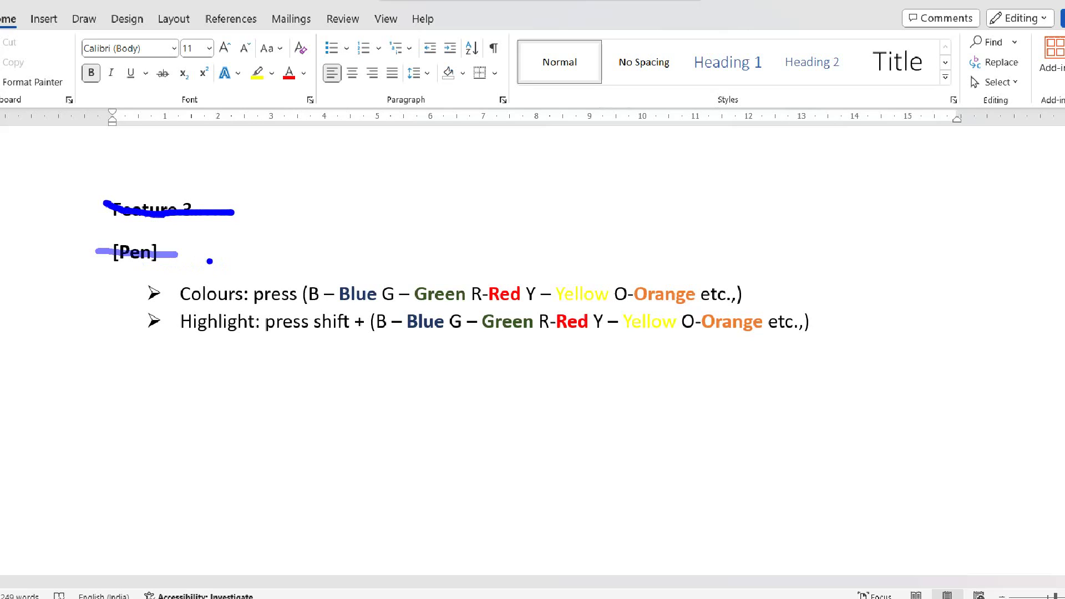
Step: Highlight the words Green, Red, Yellow and Orange in the Highlight line, each in its own color, and leave drawing mode
key("shift+g")
left_click_drag(452, 326, 536, 326)
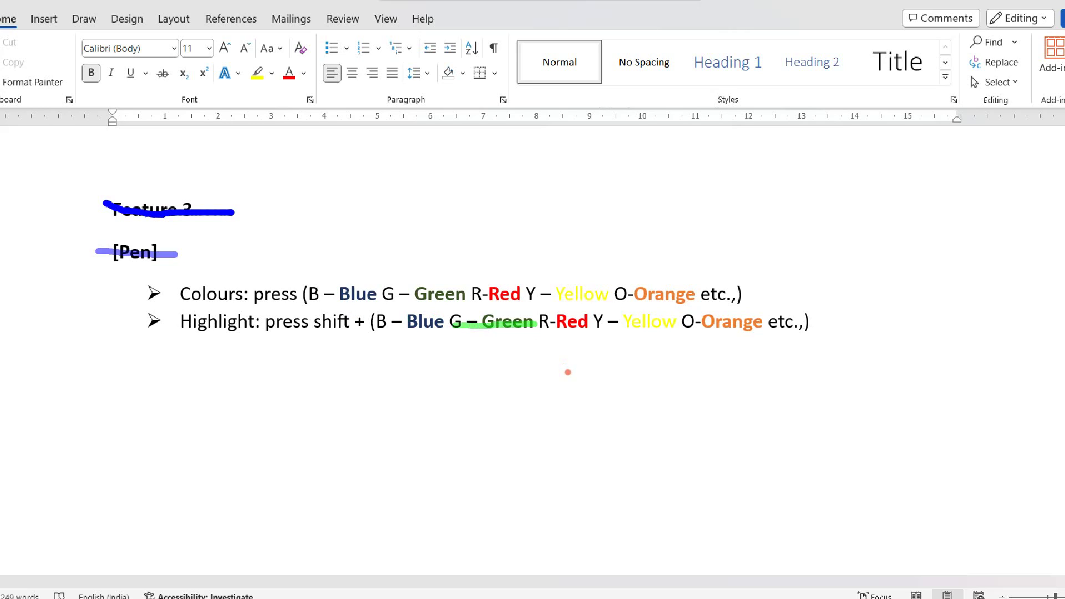
left_click_drag(539, 322, 558, 322)
key("y")
left_click_drag(595, 321, 689, 319)
key("o")
left_click_drag(689, 321, 759, 316)
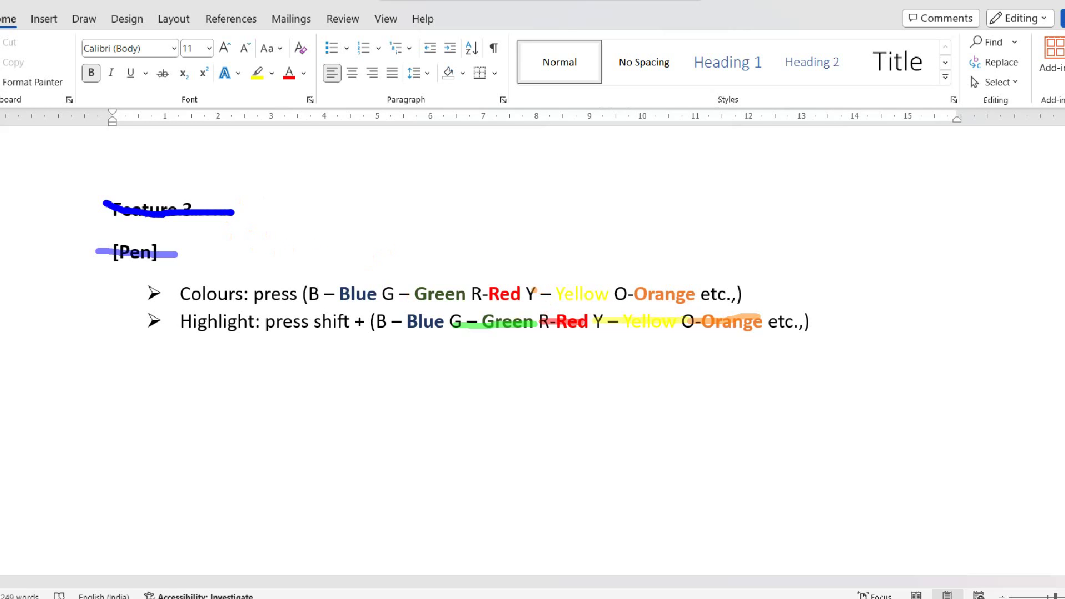
key("Escape")
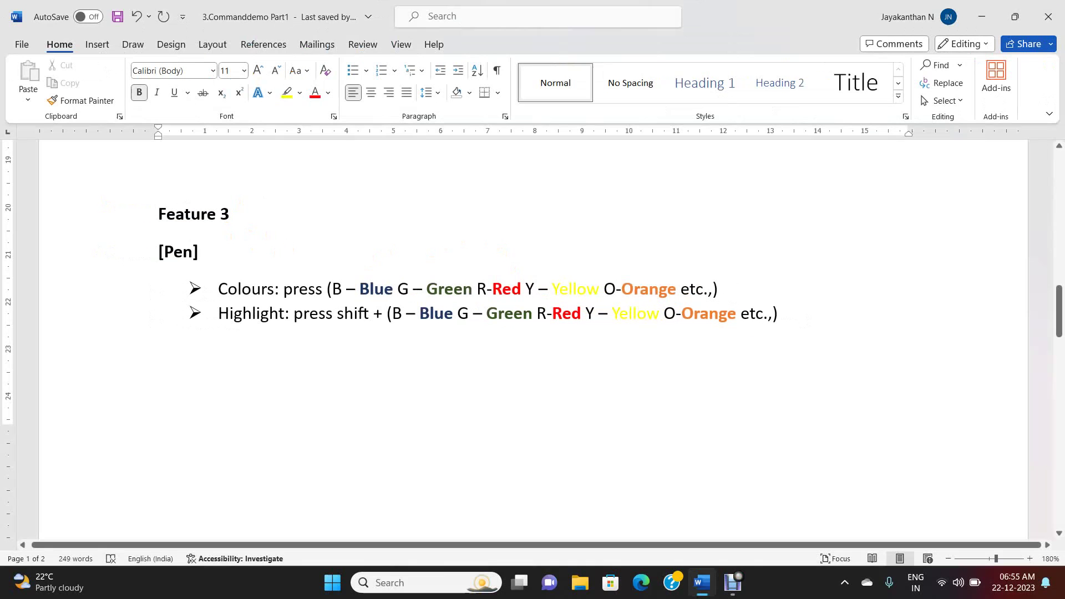
Step: Draw a red rectangle and a blue arrow above the Feature 4 instructions without zooming, and undo the arrow
scroll(532, 332, "down", 10)
scroll(401, 344, "down", 1)
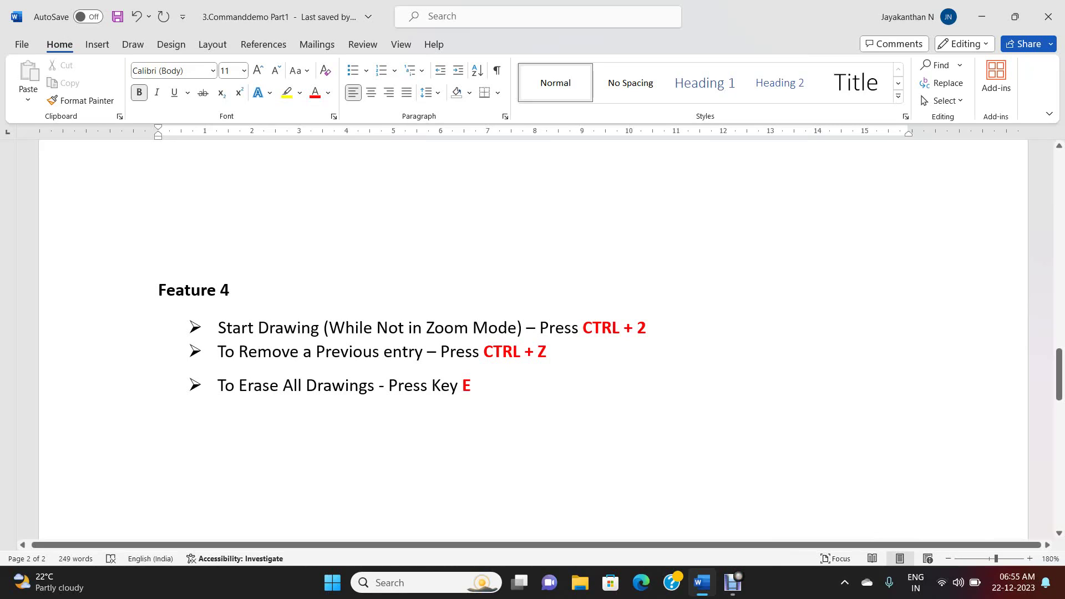
key("ctrl+2")
key("r")
left_click_drag(472, 194, 573, 256)
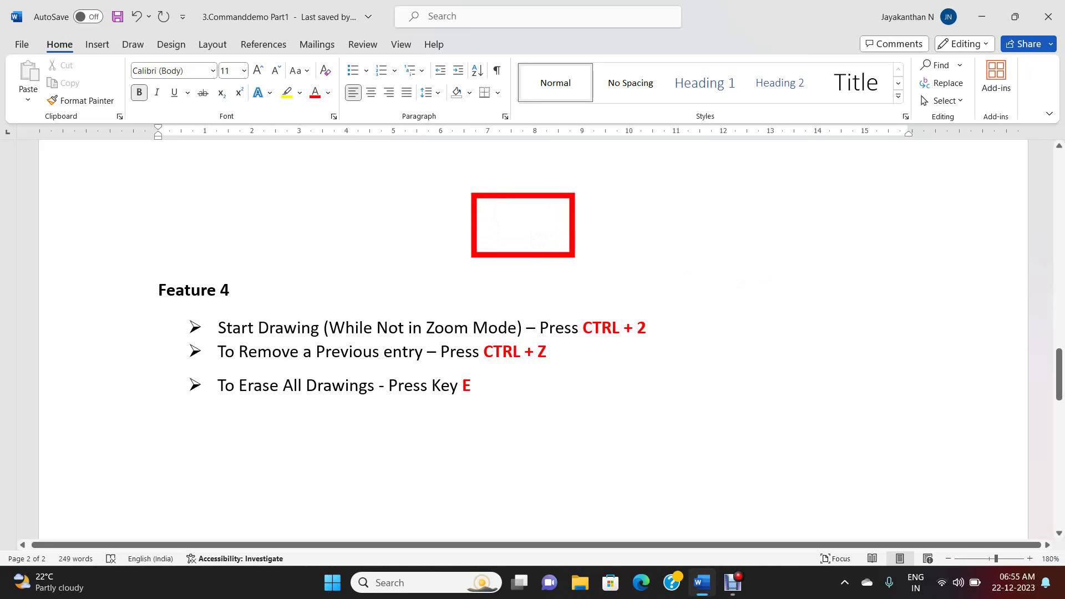
key("b")
left_click_drag(702, 277, 843, 227)
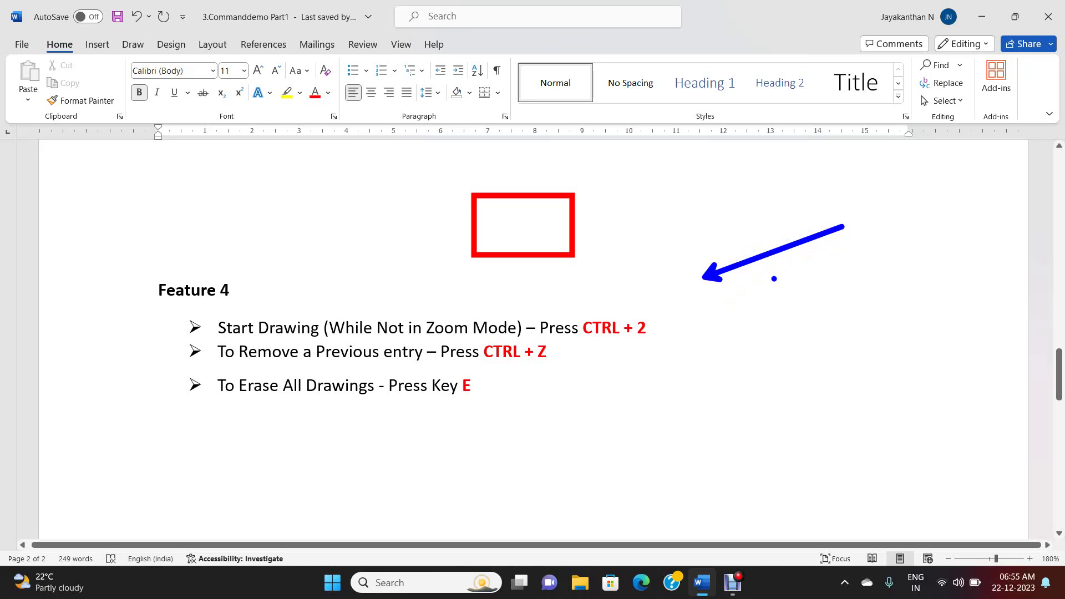
key("ctrl+z")
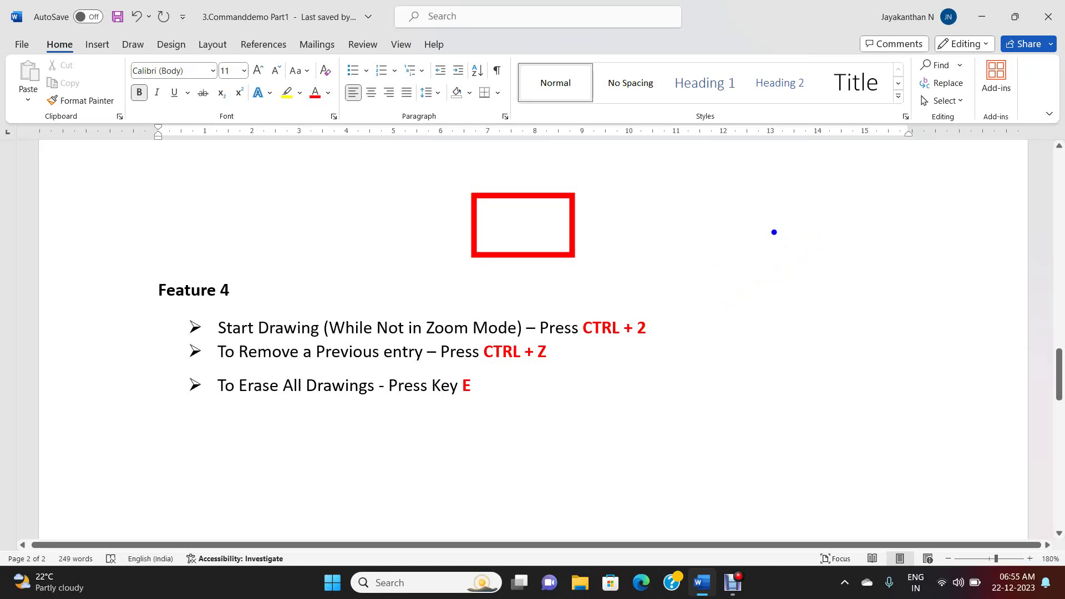
Step: Draw a blue ellipse, a tall green rectangle overlapping its edge, and a small green rectangle above them
left_click_drag(772, 230, 886, 304)
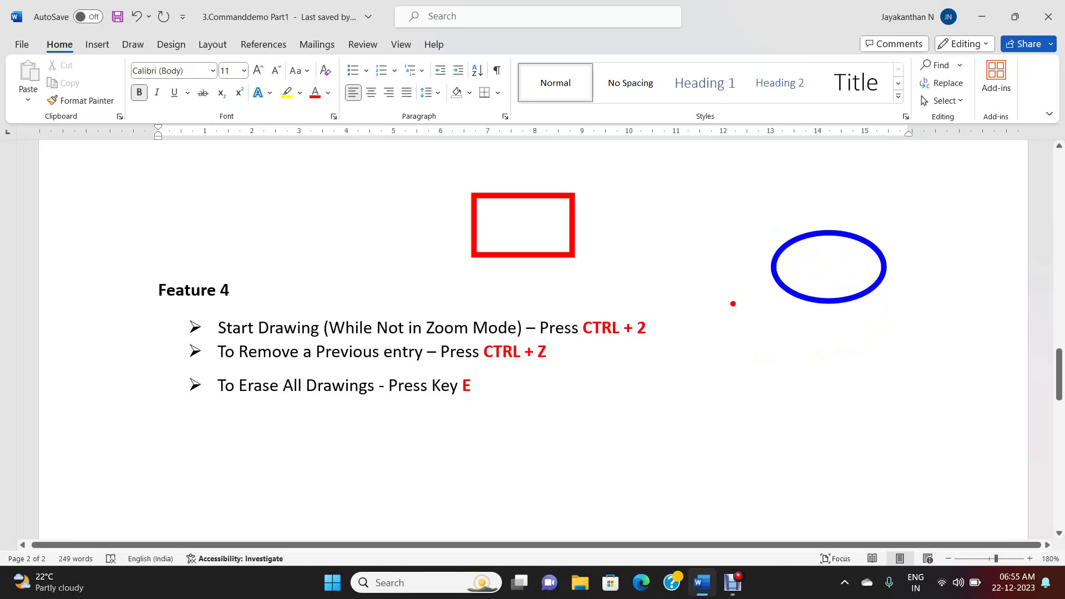
left_click_drag(667, 256, 782, 439, "ctrl")
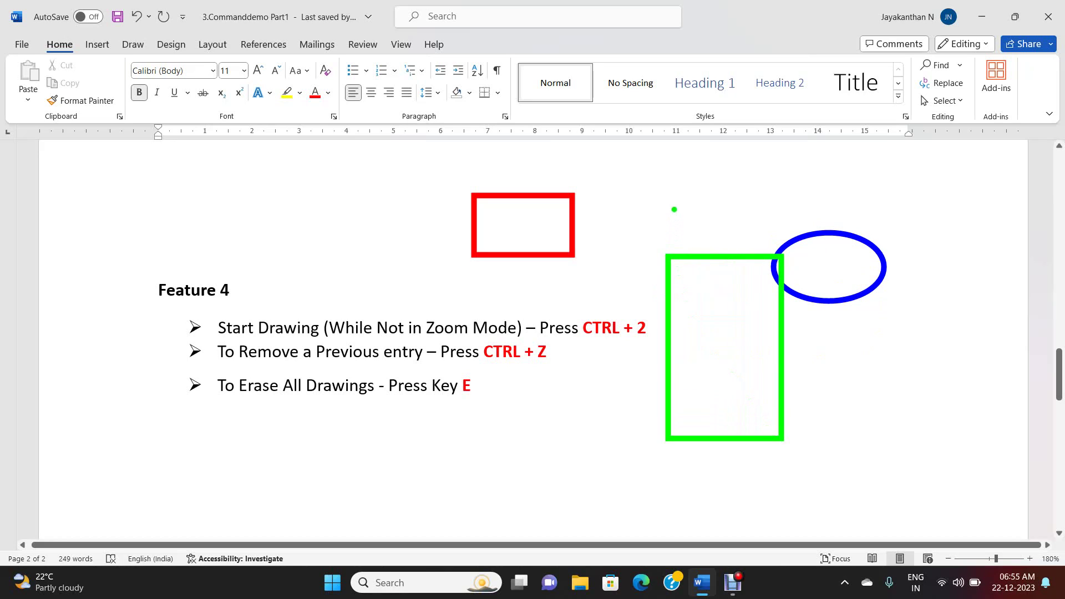
left_click_drag(674, 173, 786, 215, "ctrl")
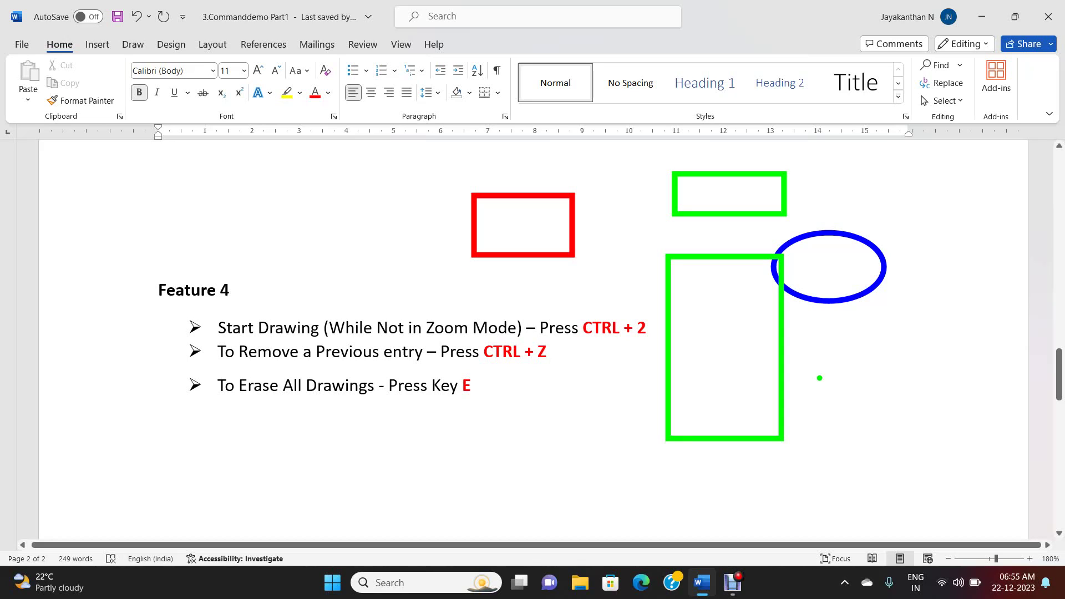
Step: Undo the small green rectangle, erase all remaining drawings, and leave drawing mode
key("ctrl+z")
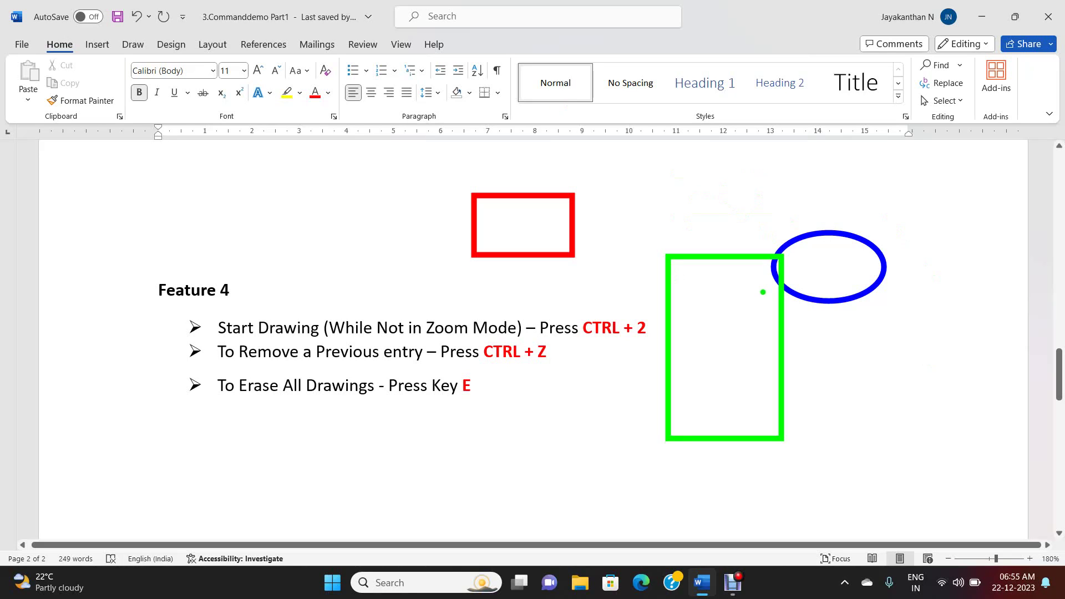
key("e")
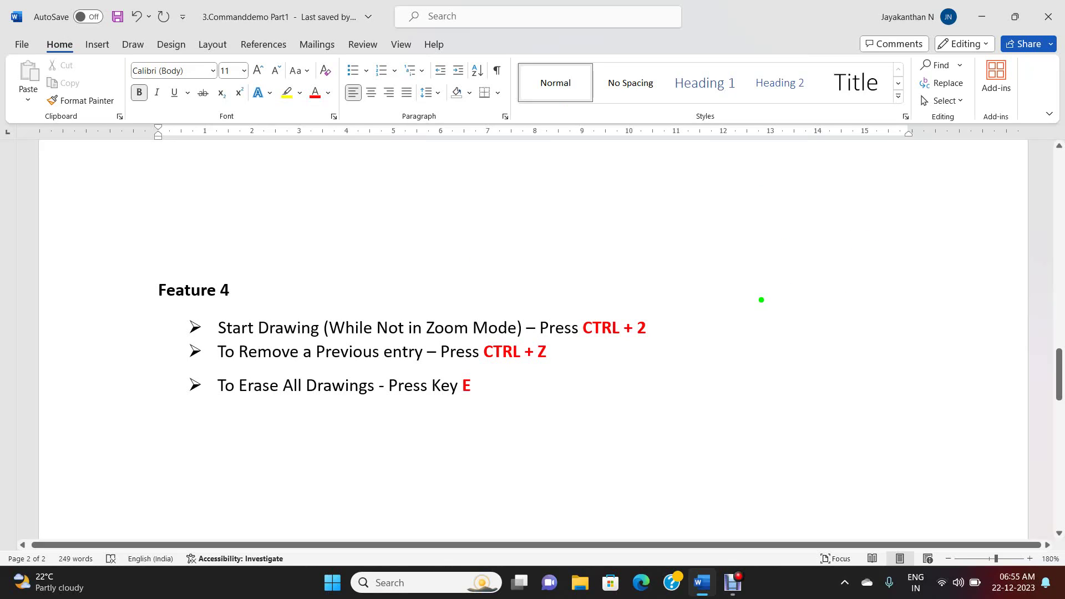
key("Escape")
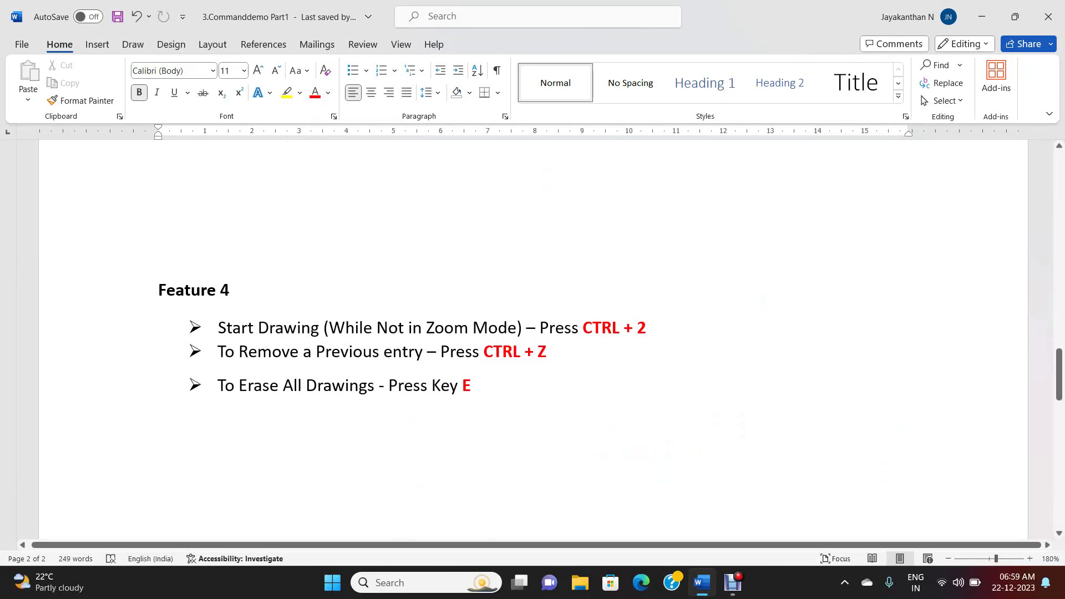
Step: Write the red on-screen text TSD beside the Text Model heading in Feature 5
scroll(533, 333, "down", 3)
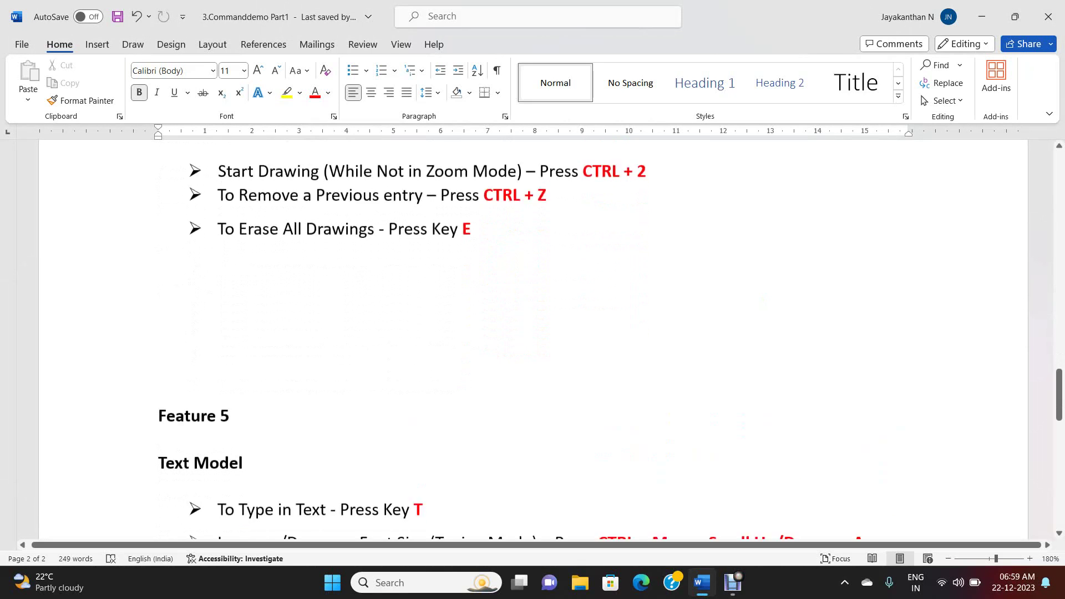
scroll(533, 333, "down", 5)
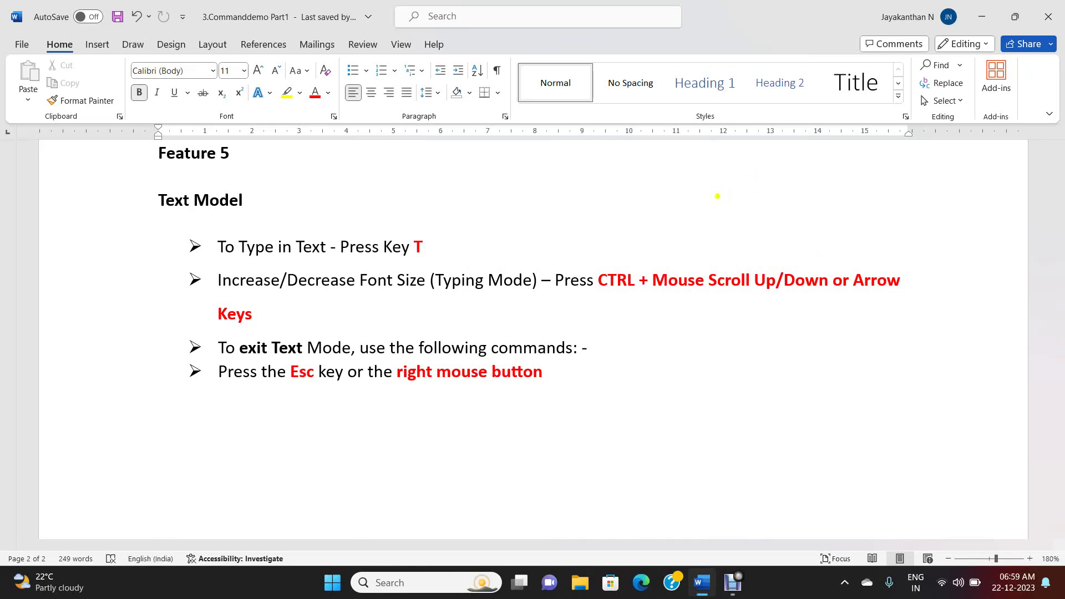
left_click(717, 197)
type("TSD")
Step: Enlarge the on-screen font considerably and add TY after TSD
key("ctrl+shift+period")
key("ctrl+shift+period")
key("ctrl+shift+period")
key("ctrl+shift+period")
key("ctrl+shift+period")
key("ctrl+shift+period")
key("ctrl+shift+period")
key("ctrl+shift+period")
key("ctrl+shift+period")
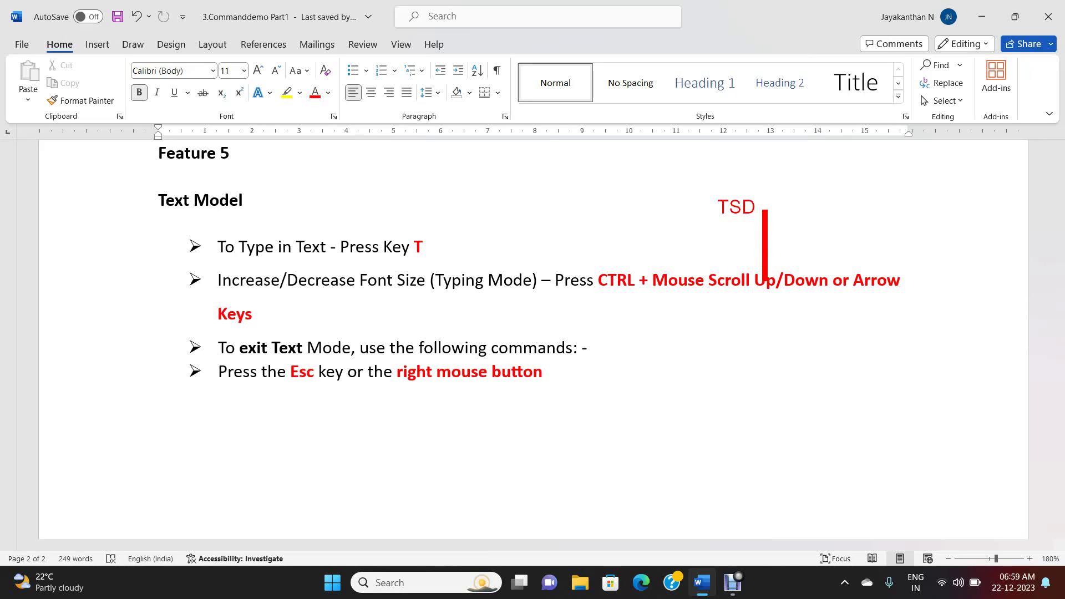
type("TY")
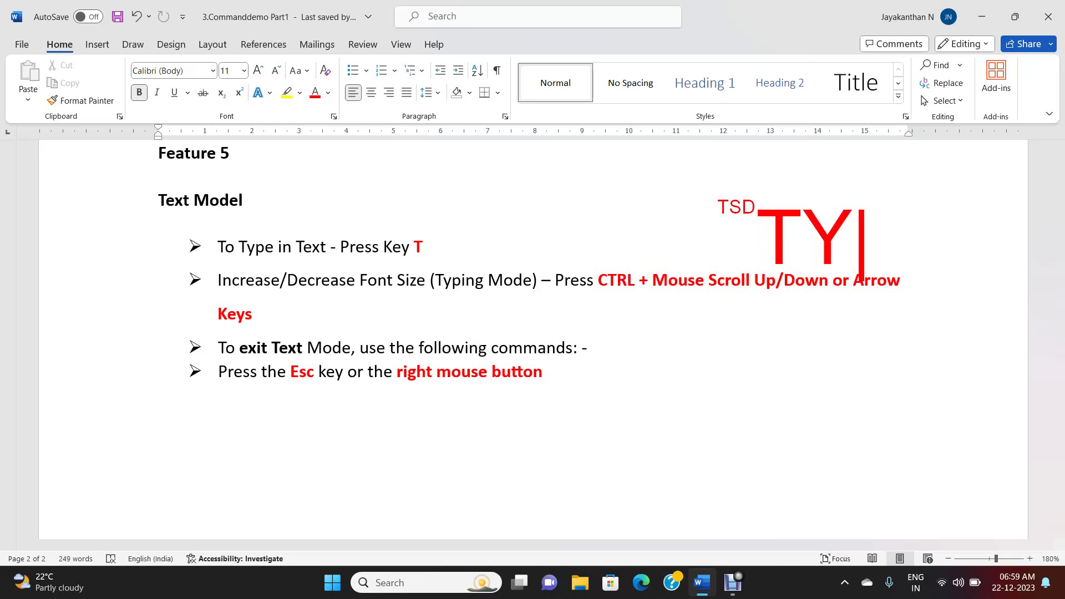
Step: Shrink the on-screen font and add RRRR, followed by RR at a slightly smaller size
key("Down")
key("Down")
key("Down")
key("Down")
key("Down")
key("Down")
key("Down")
key("Down")
type("RRRR")
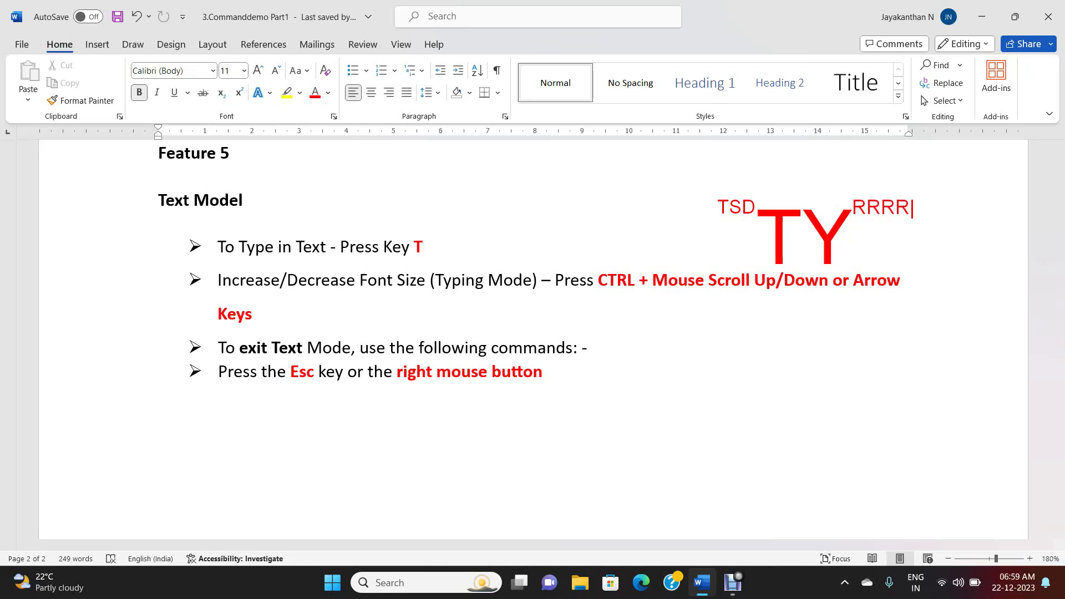
key("Down")
type("RR")
Step: Enlarge the on-screen font to well above the size of TY and add the letter D
key("Up")
key("Up")
key("Up")
key("Up")
key("Up")
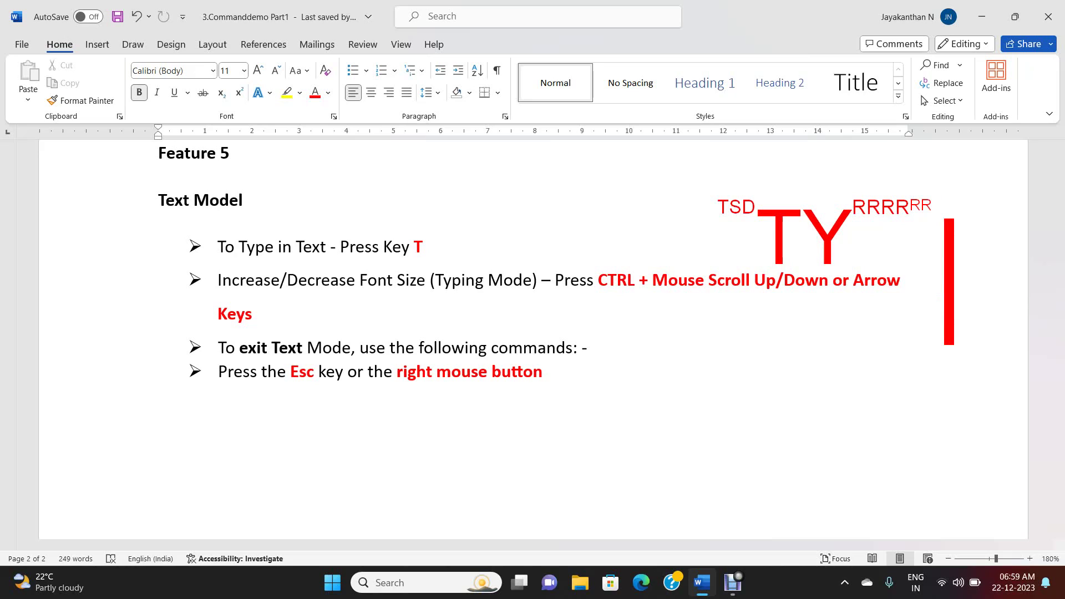
type("D")
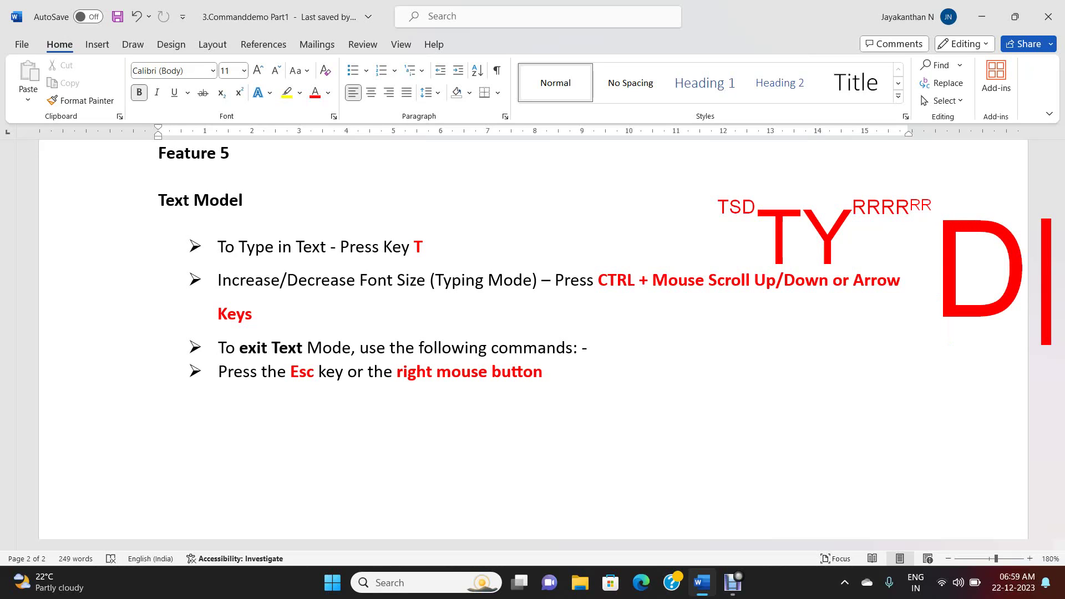
Step: Reduce the on-screen font size and leave text and drawing mode
key("Down")
key("Down")
key("Down")
key("Down")
key("Down")
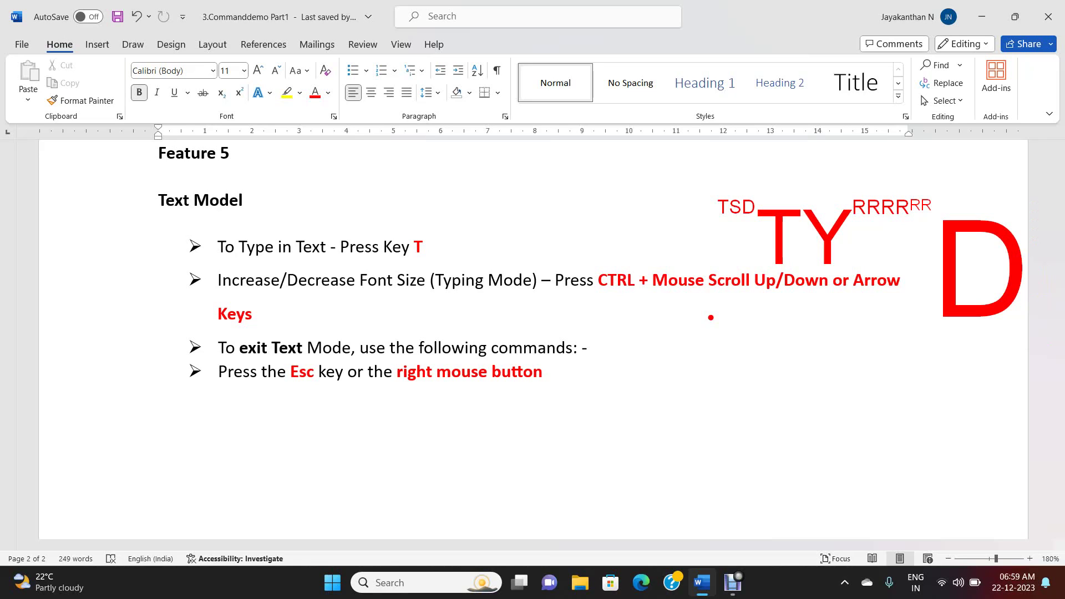
key("Escape")
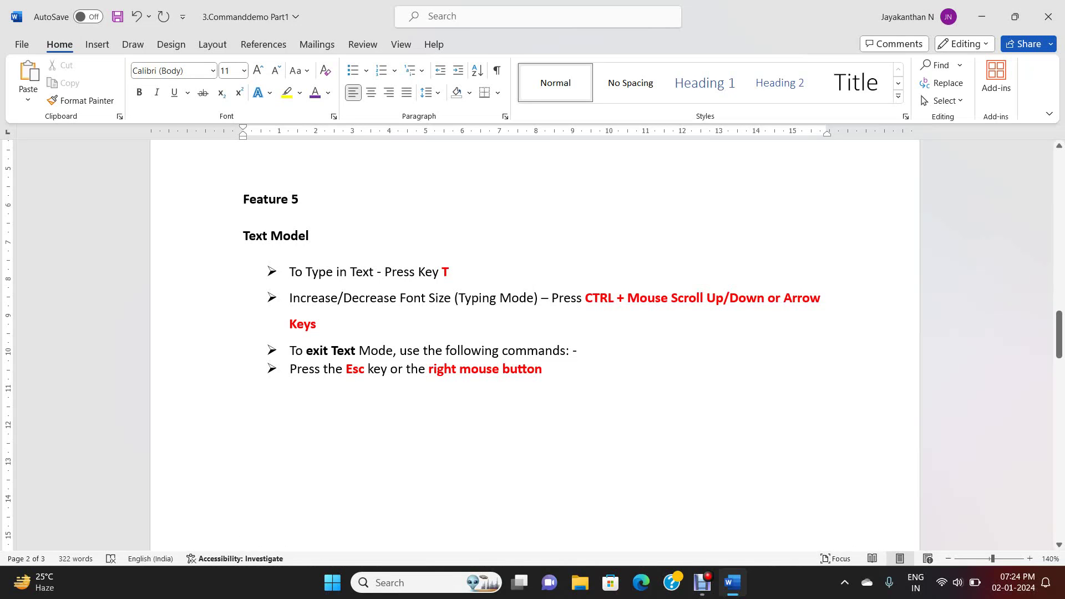
Step: Examine the Feature 6 instructions for the white board, black board, exit and screenshot commands
scroll(532, 344, "down", 6)
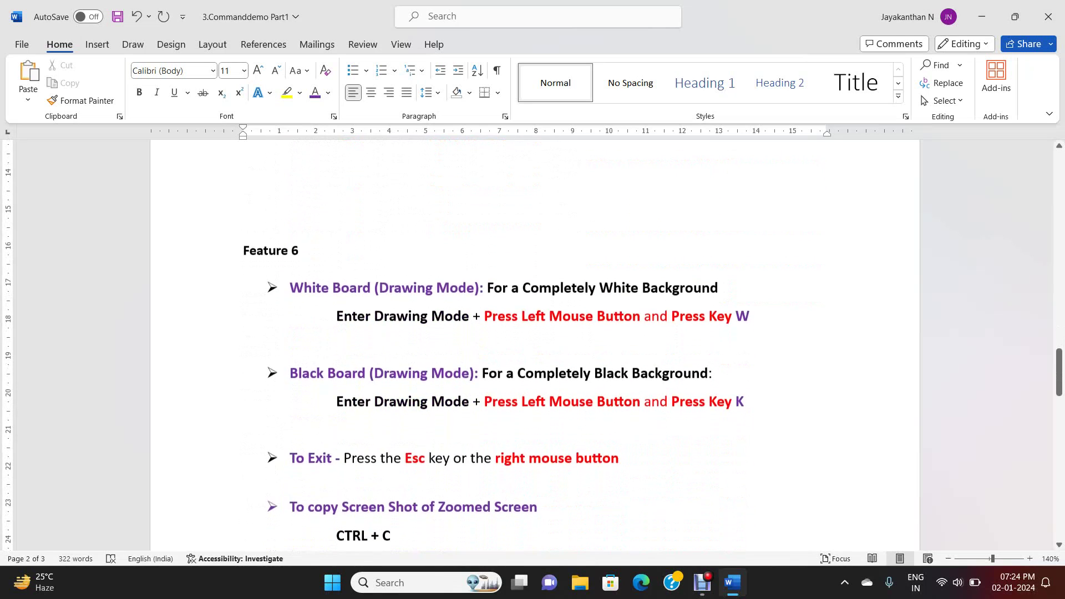
scroll(532, 344, "down", 1)
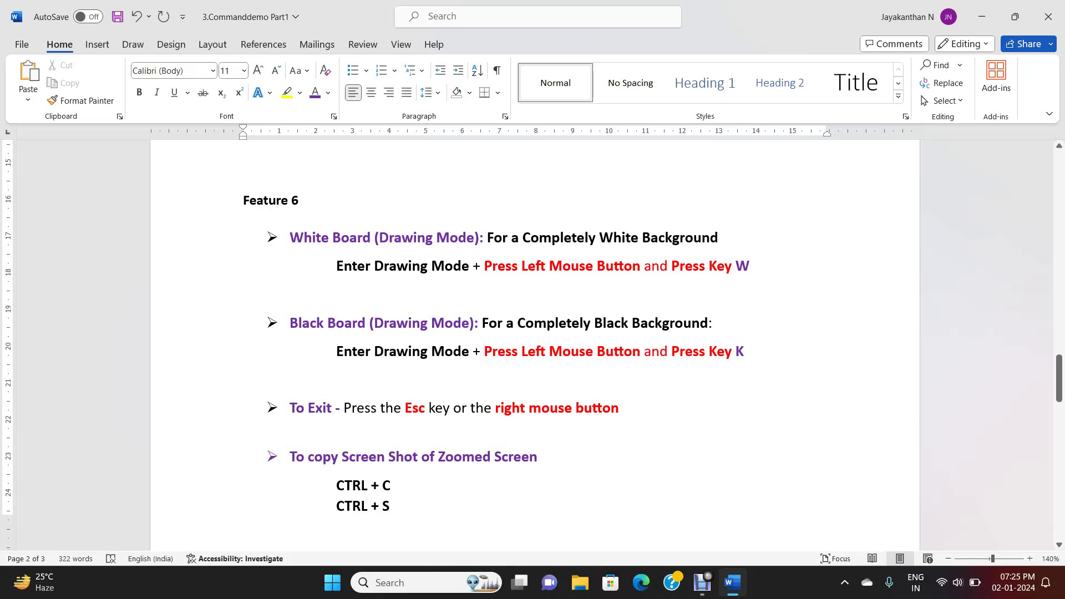
Step: On a blank white drawing board, handwrite HI in blue and draw a wide red rectangle below it, and exit the board
key("ctrl+2")
key("w")
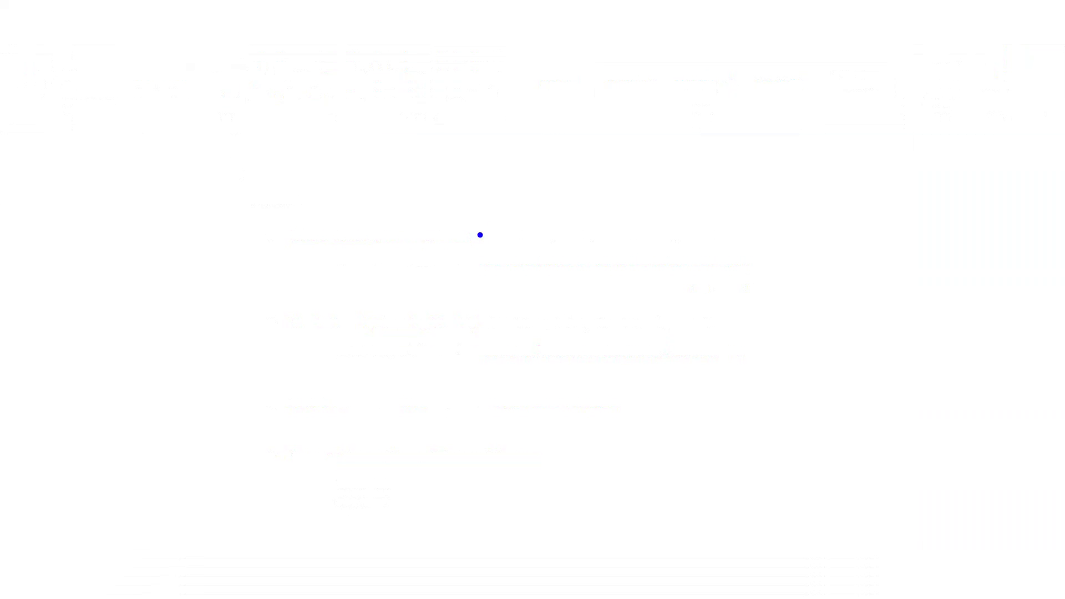
mouse_move(378, 150)
left_mouse_down()
mouse_move(378, 239)
mouse_move(405, 227)
mouse_move(406, 194)
left_mouse_up()
left_click_drag(449, 166, 459, 226)
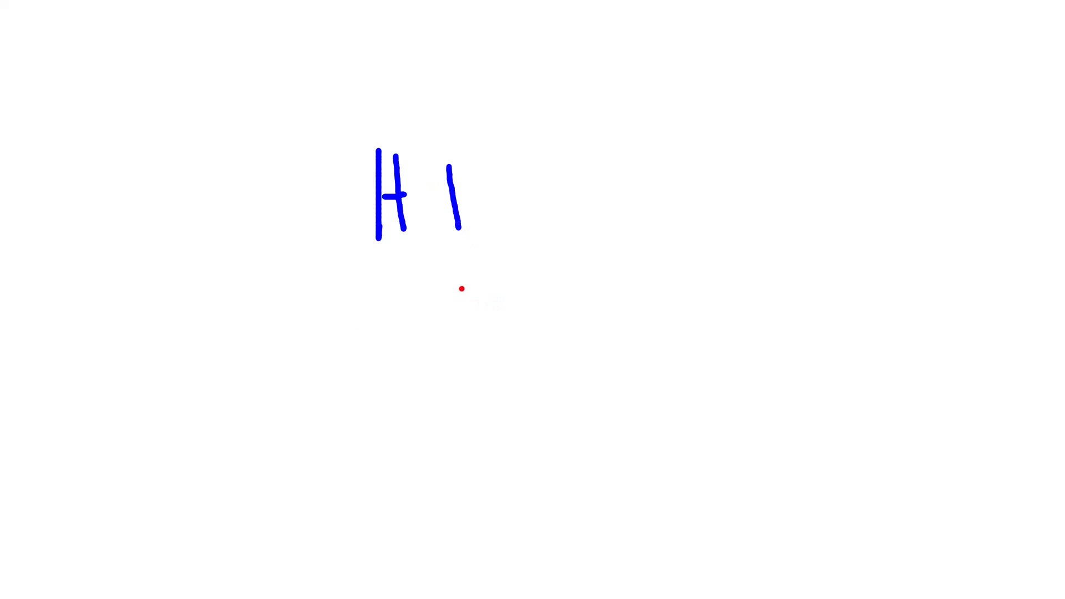
left_click_drag(452, 280, 674, 333)
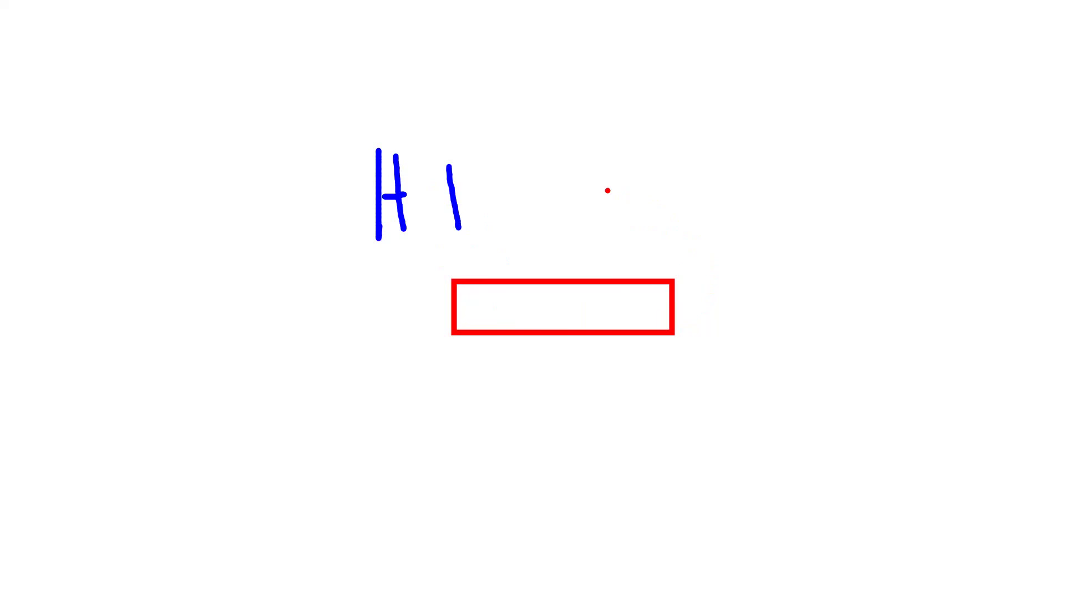
key("Escape")
Step: On a blank black drawing board, draw two red rectangles and handwrite HI beside the smaller one, and exit the board
scroll(532, 343, "down", 3)
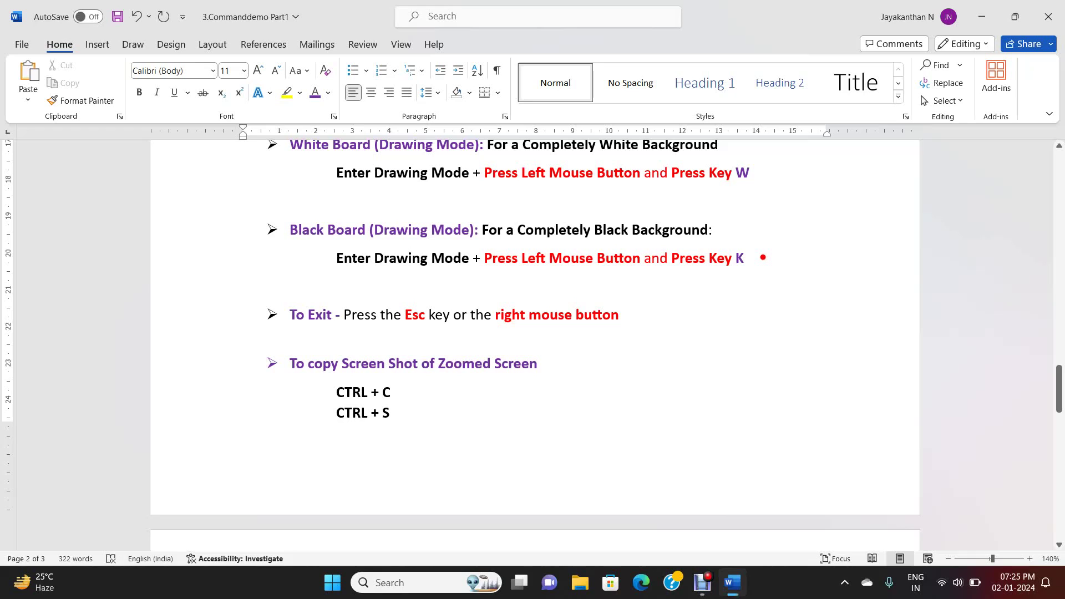
key("k")
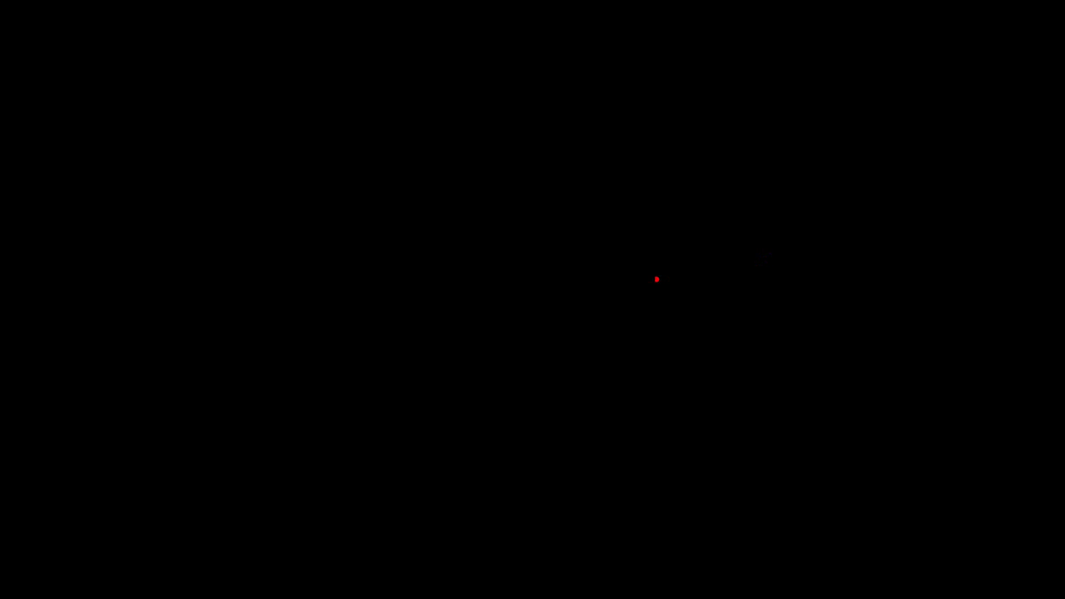
key("t")
left_click_drag(378, 165, 664, 278)
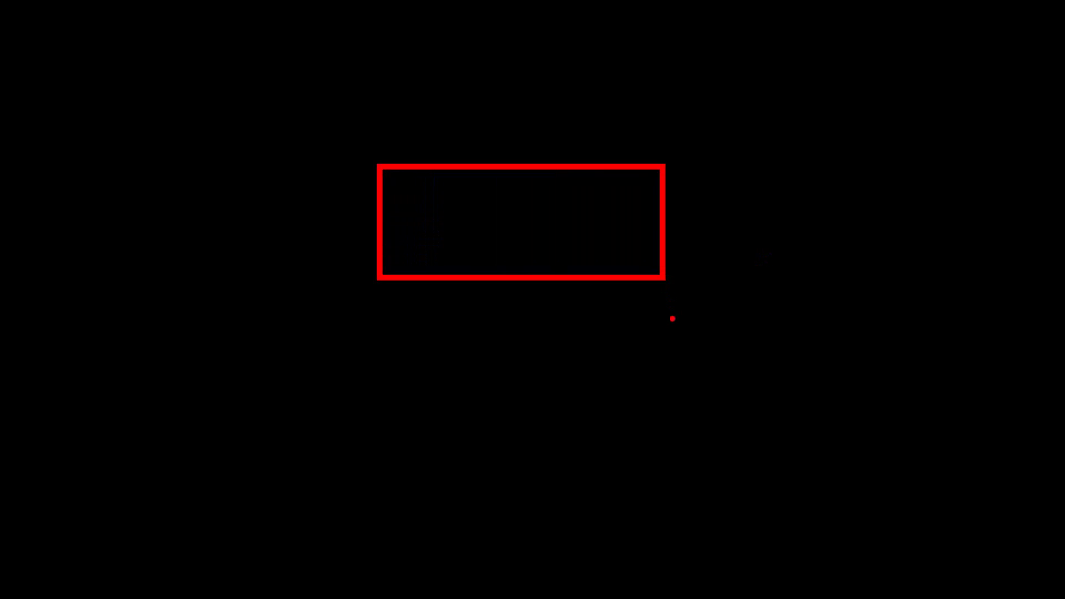
mouse_move(582, 346)
left_mouse_down()
mouse_move(608, 411)
mouse_move(742, 424)
left_mouse_up()
left_click_drag(366, 358, 367, 455)
left_click_drag(382, 375, 414, 443)
mouse_move(374, 408)
left_mouse_down()
mouse_move(413, 402)
mouse_move(464, 430)
left_mouse_up()
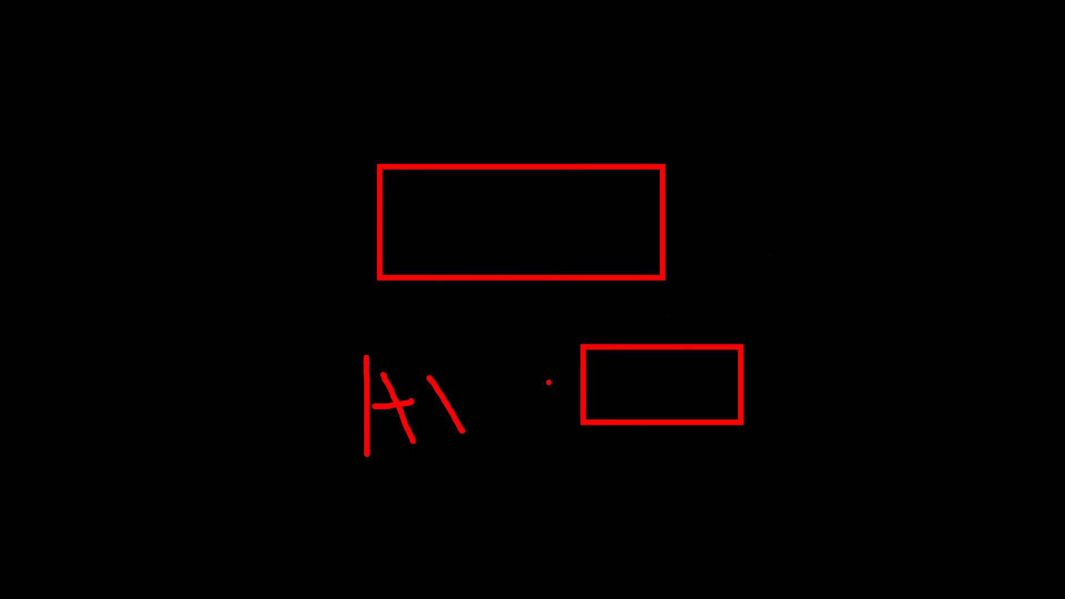
key("Escape")
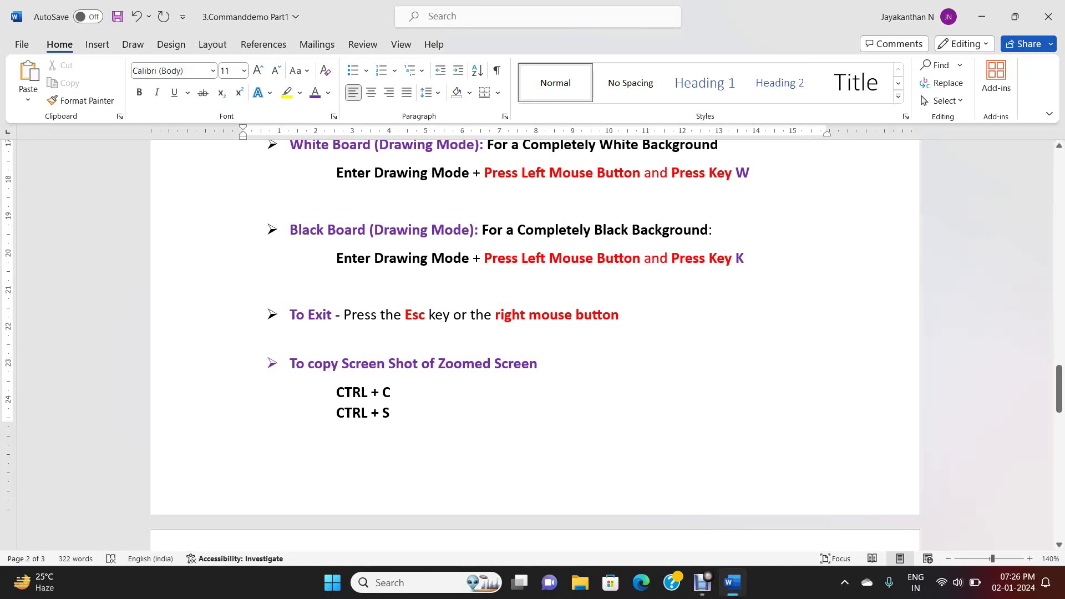
Step: Copy the zoomed Feature 6 screen and paste it into the blank Paint canvas, closing Paint without saving
scroll(534, 333, "up", 1)
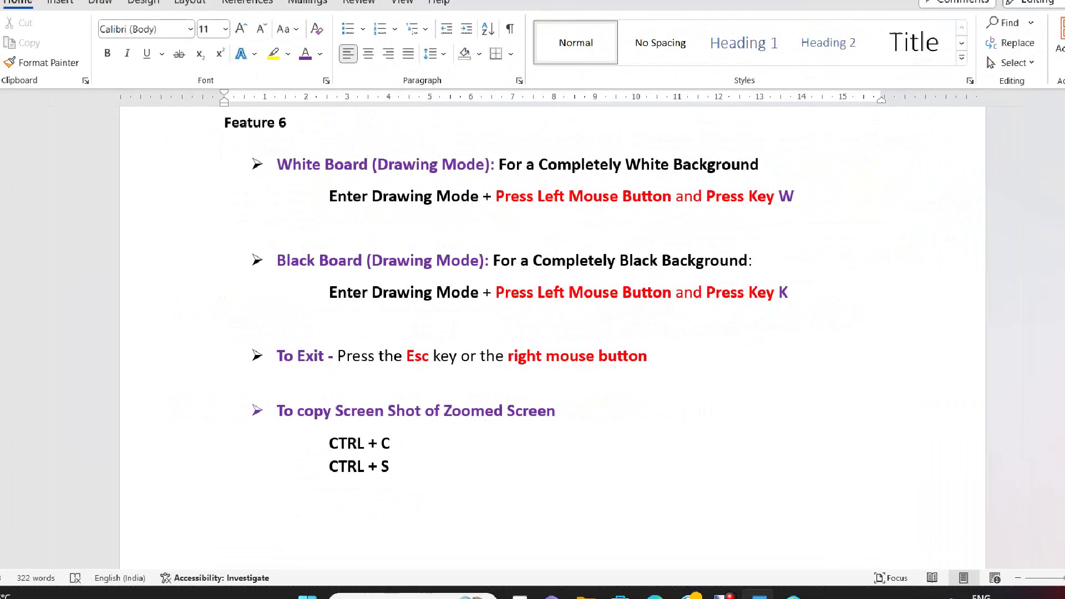
left_click(389, 401)
key("Escape")
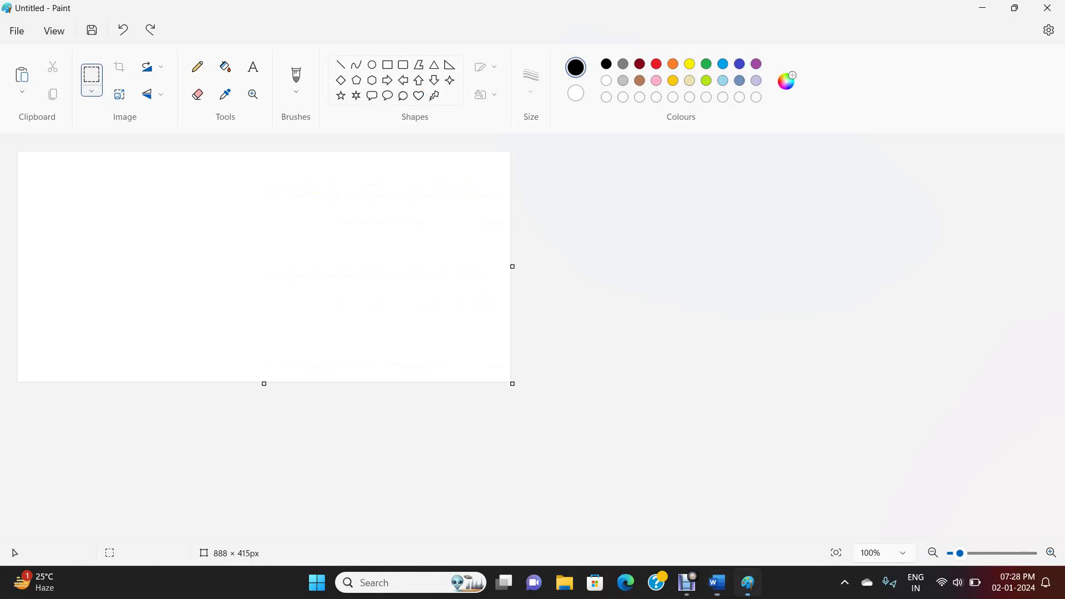
left_click(747, 582)
key("ctrl+v")
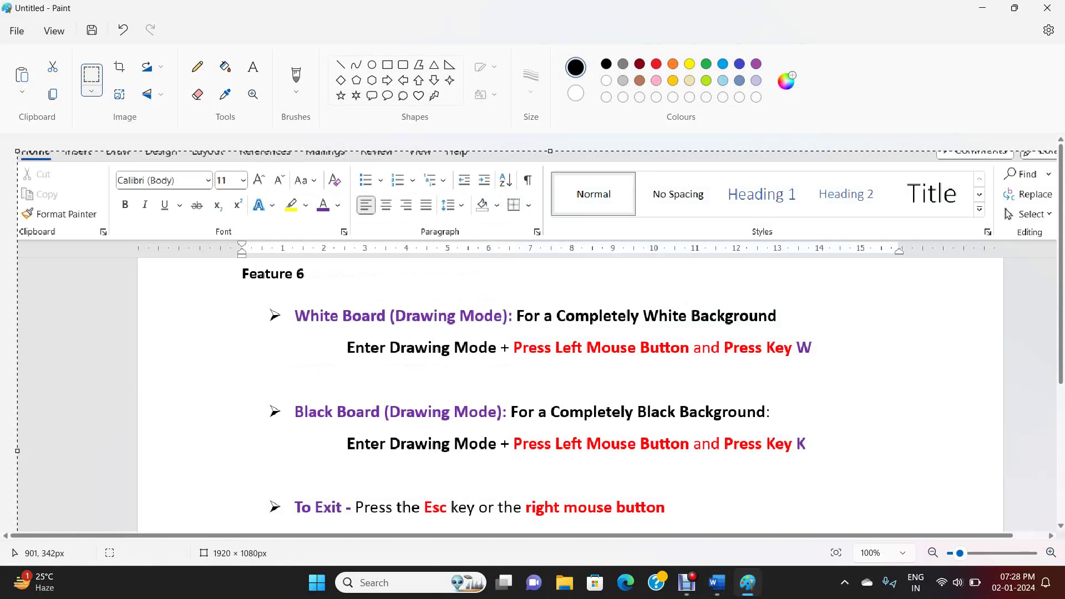
left_click(1047, 8)
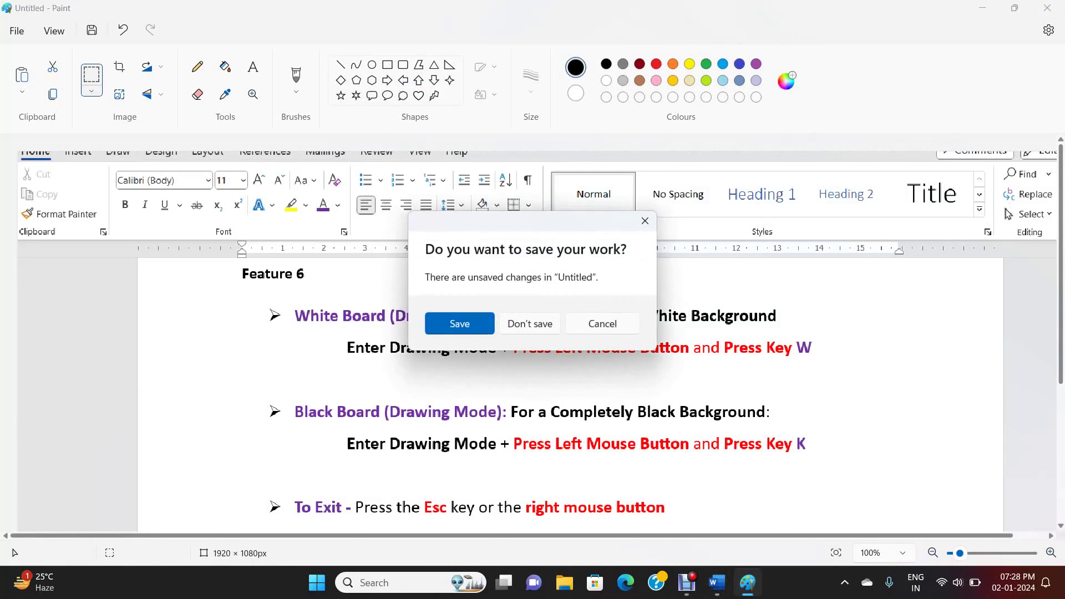
left_click(529, 324)
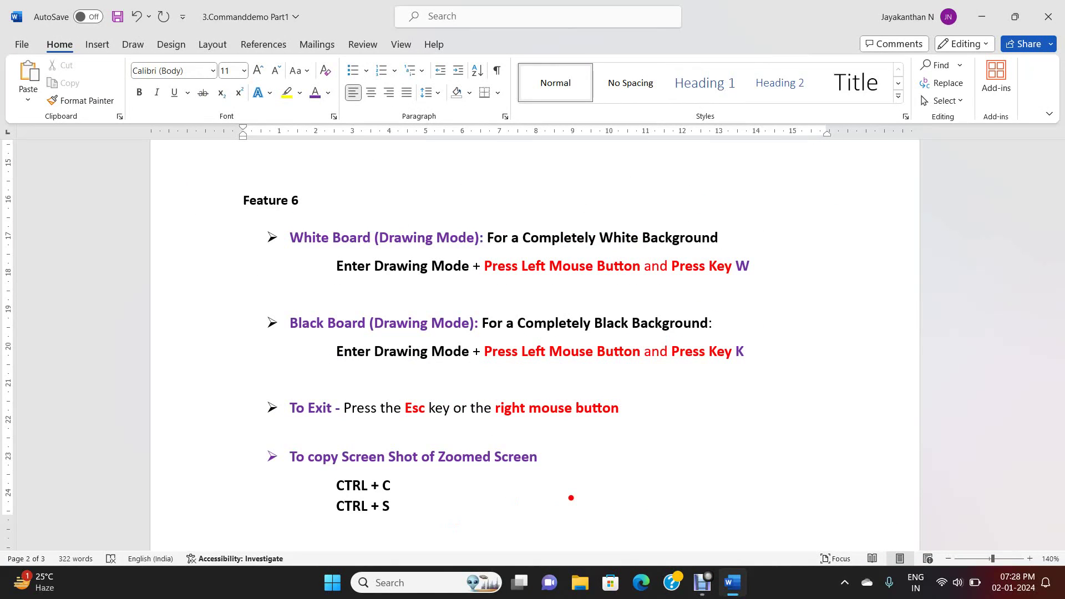
Step: Save the drawing-mode screen as a Zoomed PNG named aass in the Documents folder
key("ctrl+s")
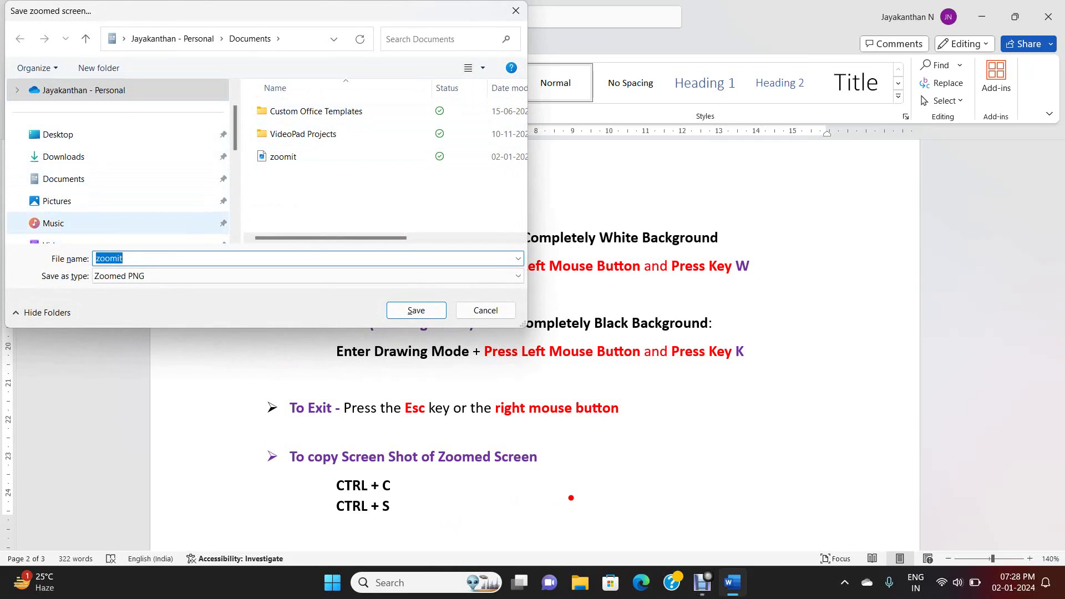
type("aass")
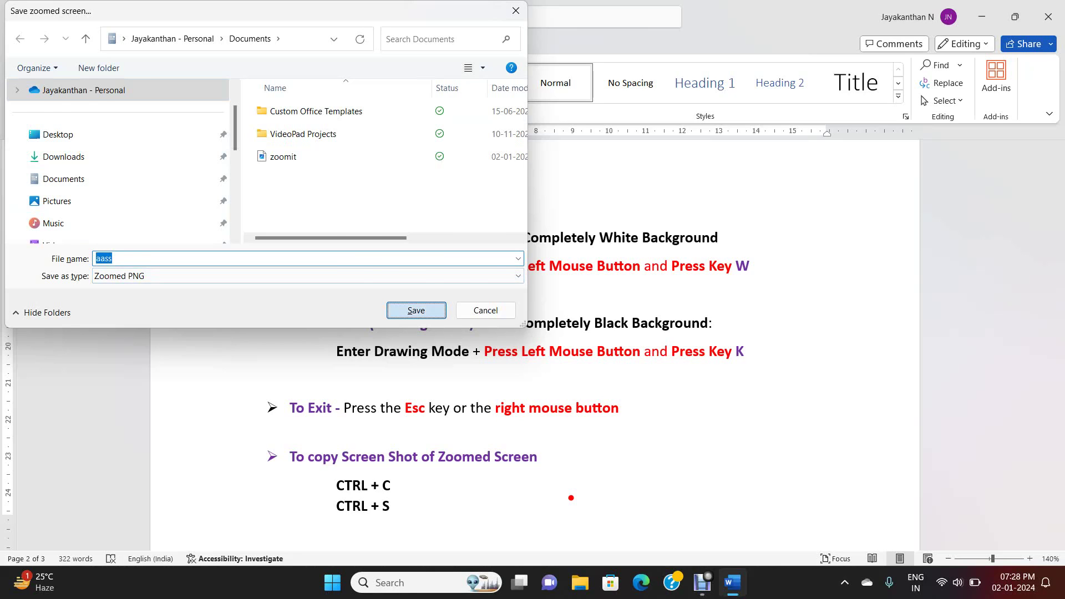
key("Return")
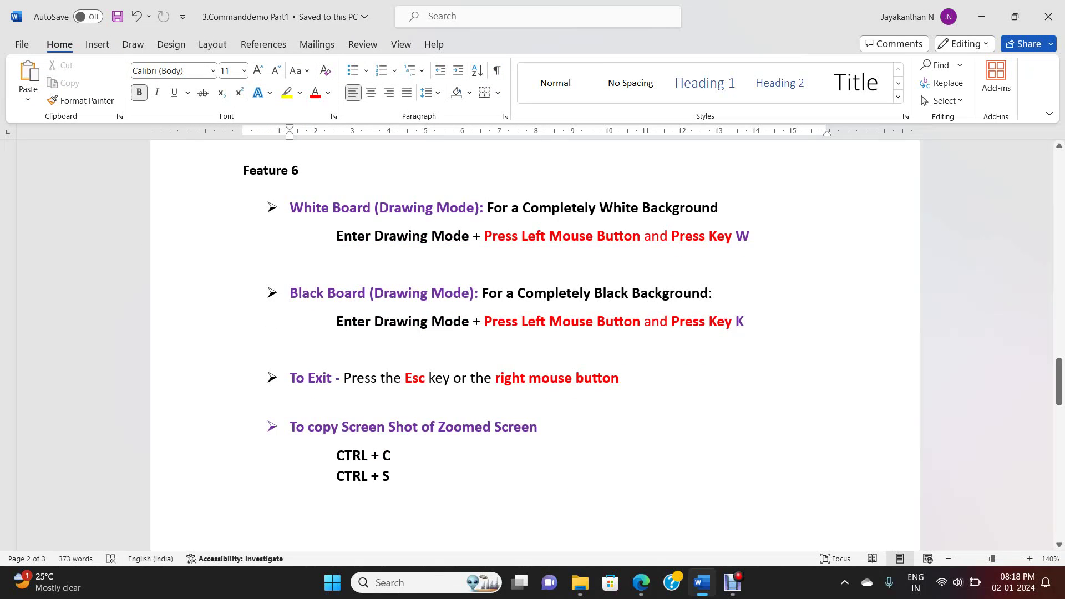
Step: Display the countdown timer described under Feature 7 and exit it
scroll(535, 344, "down", 8)
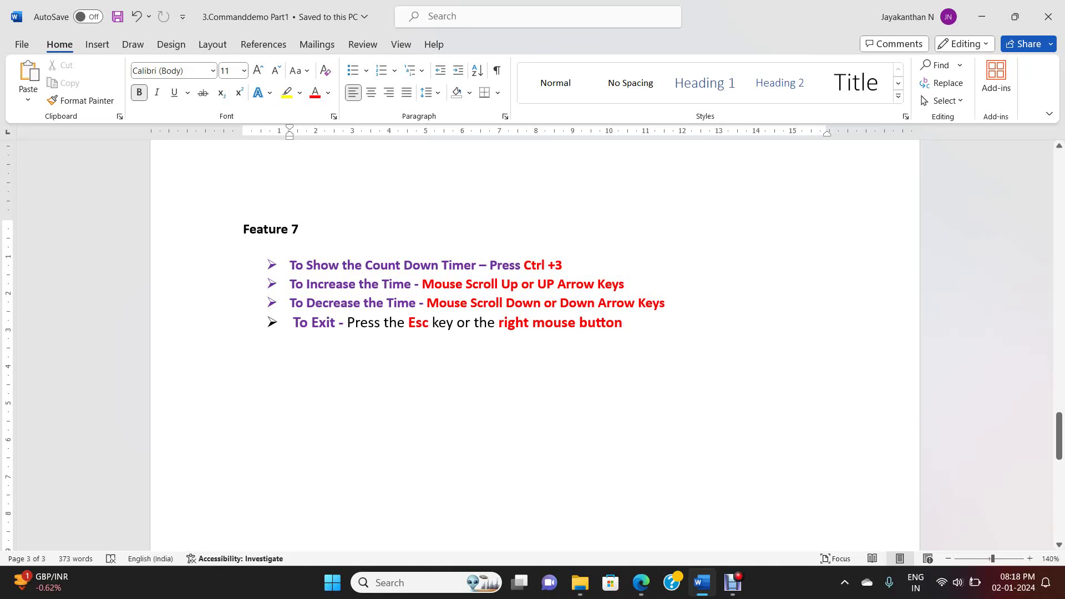
key("ctrl+3")
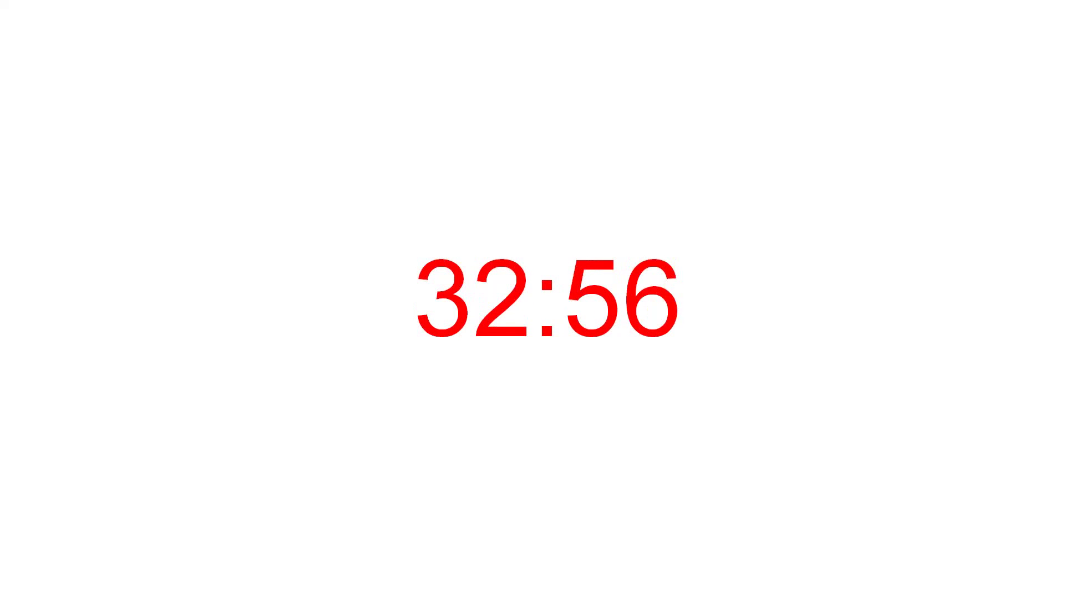
key("Escape")
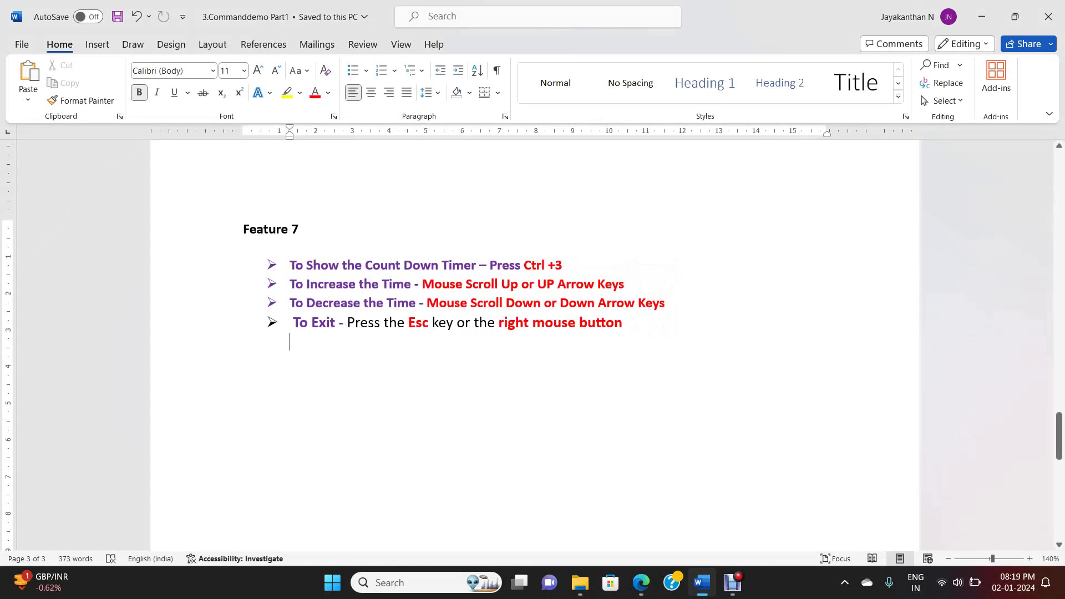